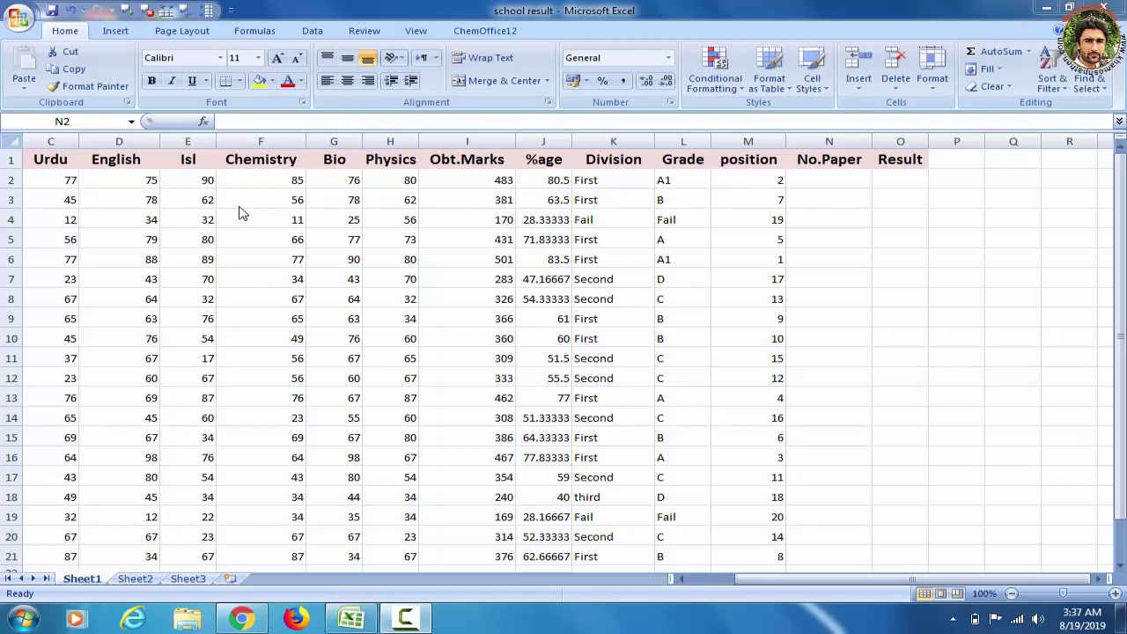
Step: Select all students' marks from Urdu through Physics, cells C2:H21
{"action": "left_click", "coordinate": [433, 375]}
{"action": "left_click", "coordinate": [786, 581]}
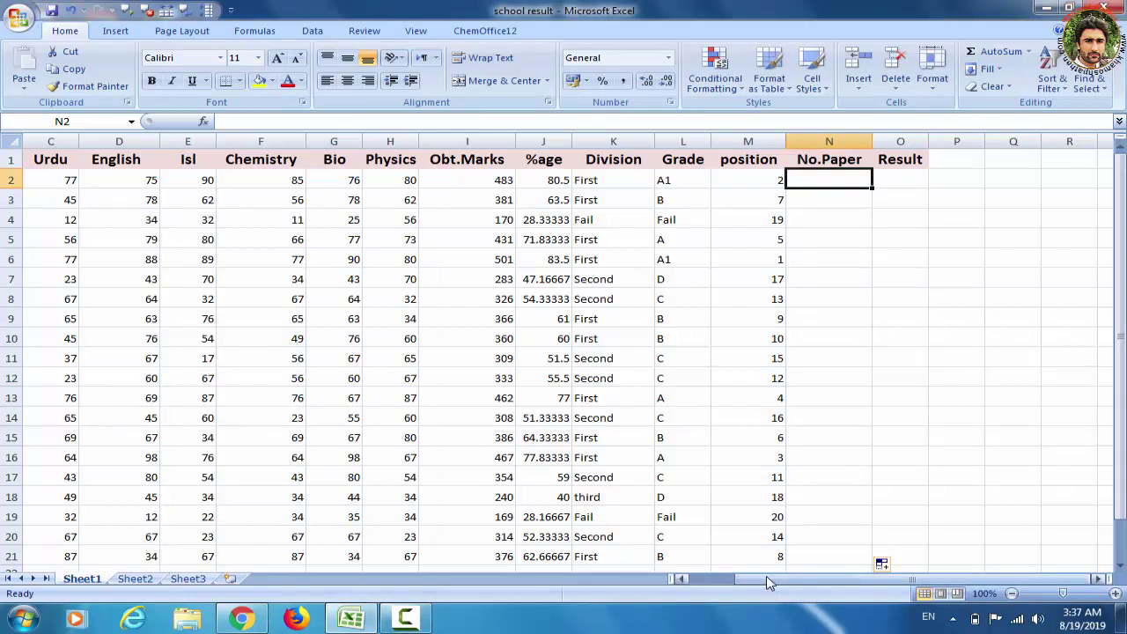
{"action": "left_click_drag", "start_coordinate": [730, 582], "coordinate": [717, 586]}
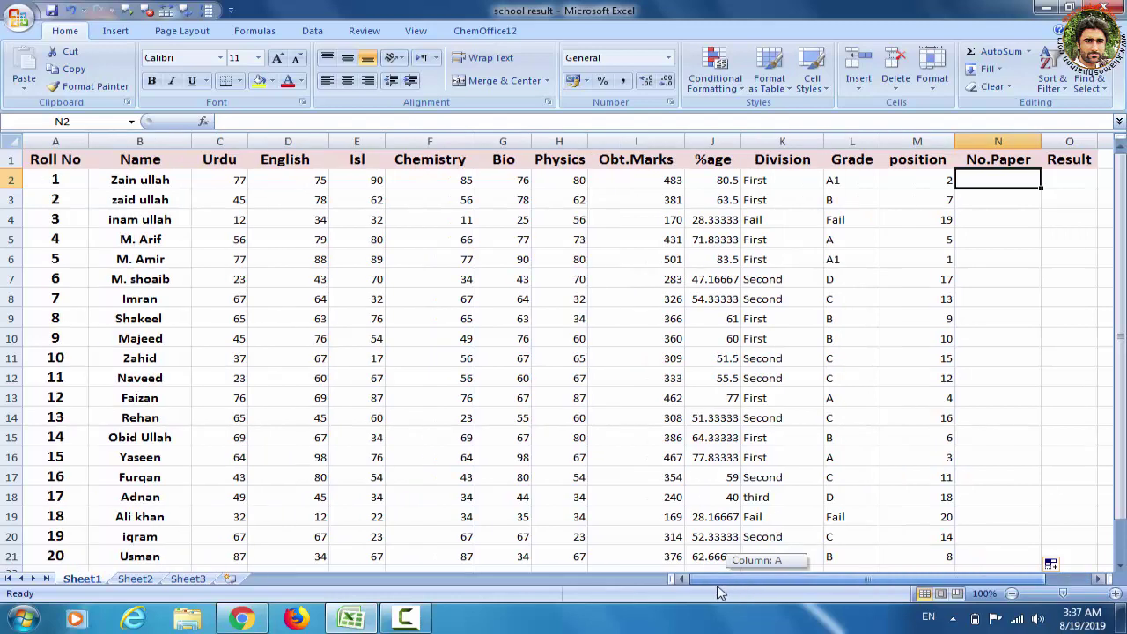
{"action": "left_click", "coordinate": [225, 179]}
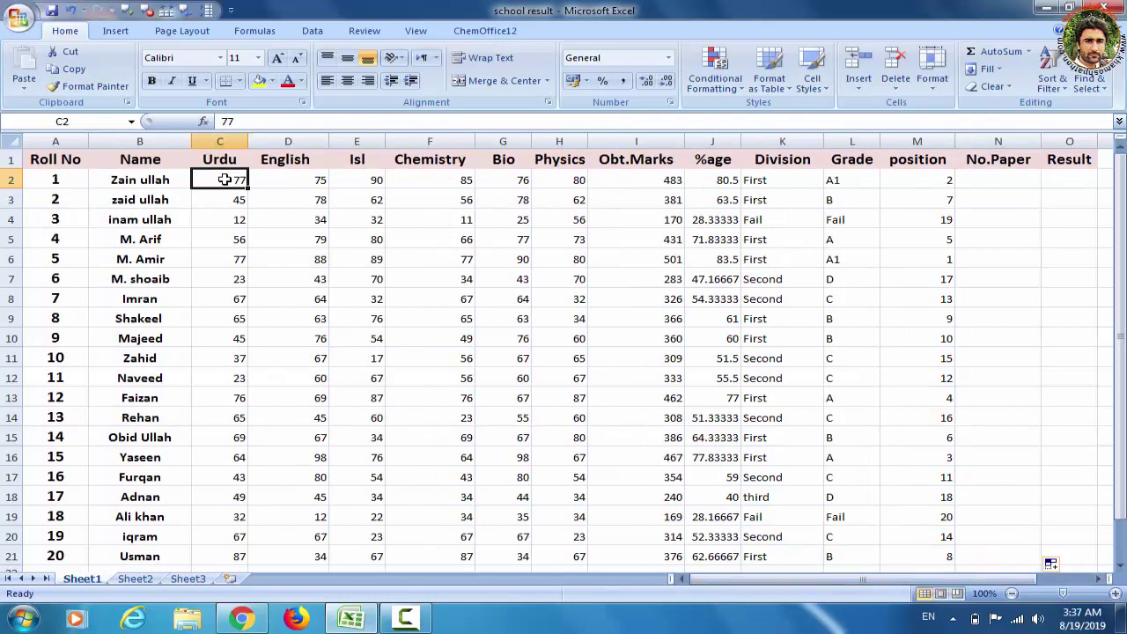
{"action": "left_click_drag", "start_coordinate": [224, 179], "coordinate": [559, 550]}
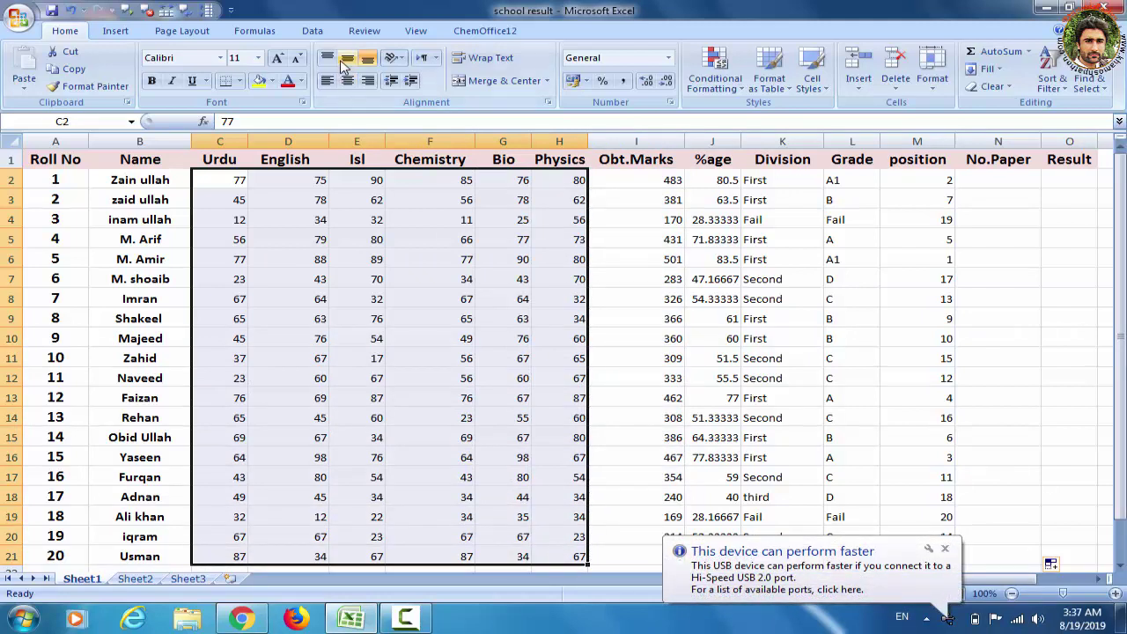
Step: Apply data validation to the selected marks, allowing only whole numbers between 33 and 100
{"action": "left_click", "coordinate": [314, 31]}
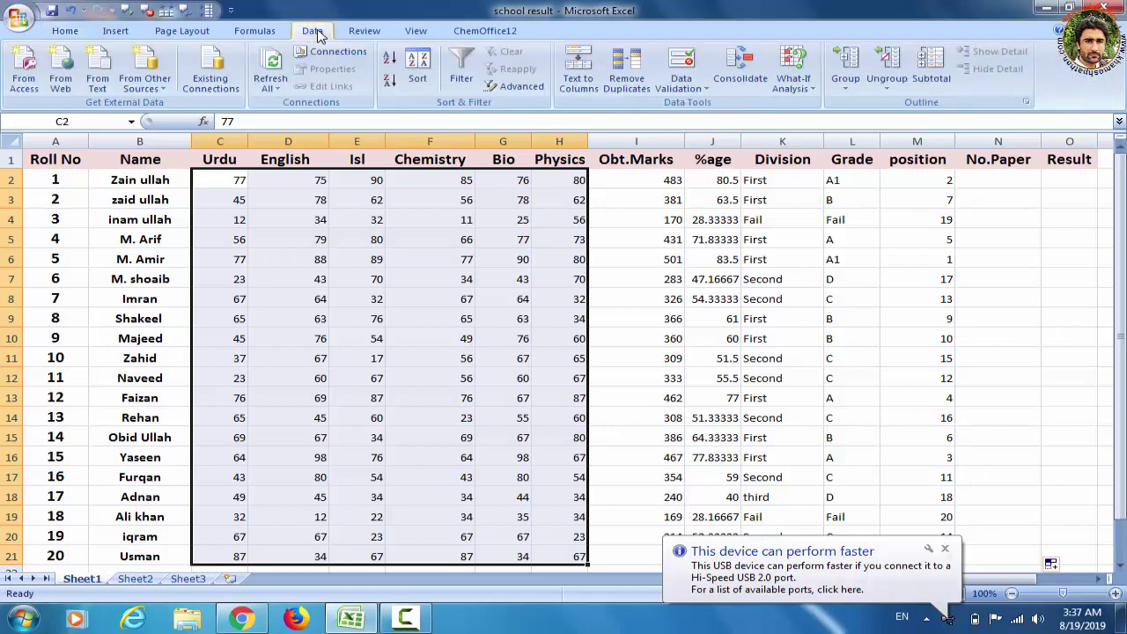
{"action": "left_click", "coordinate": [706, 88]}
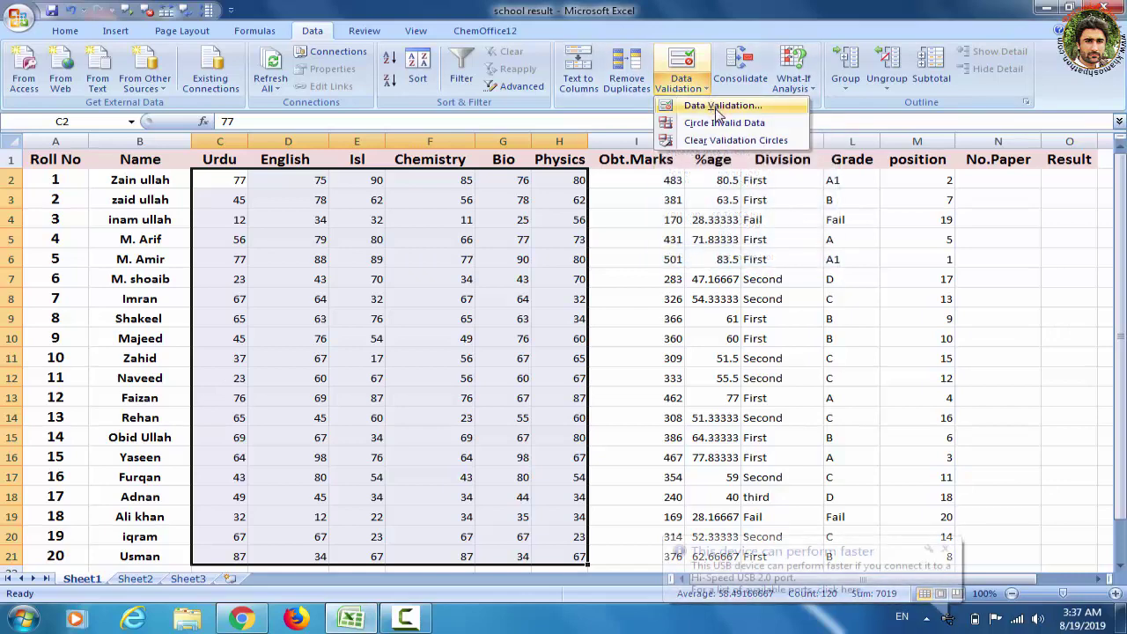
{"action": "left_click", "coordinate": [718, 105]}
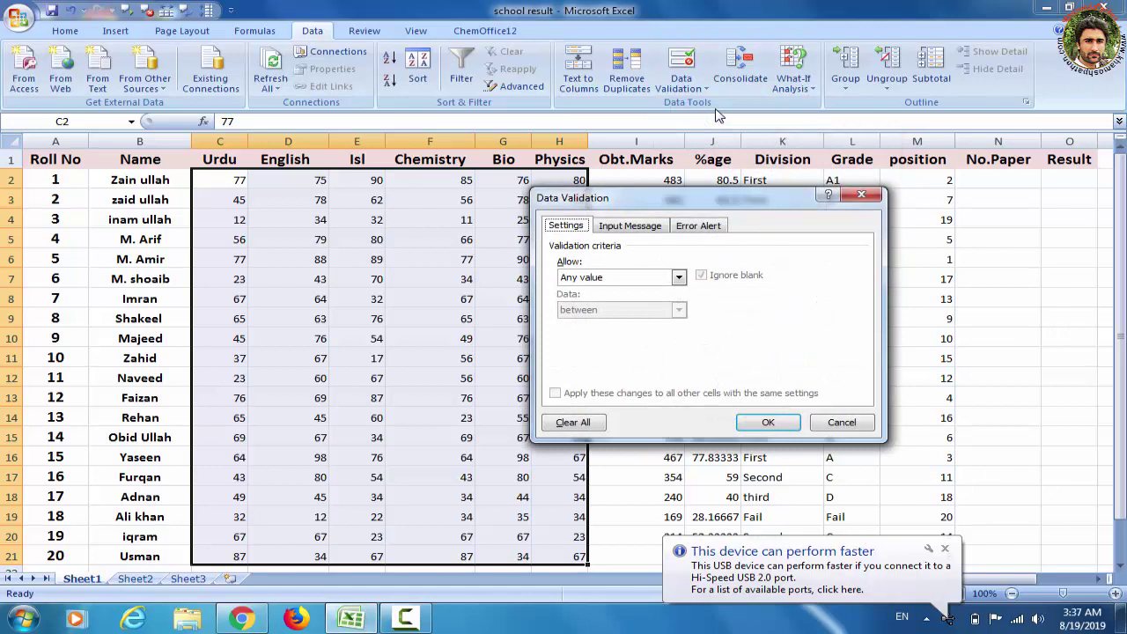
{"action": "left_click", "coordinate": [679, 280]}
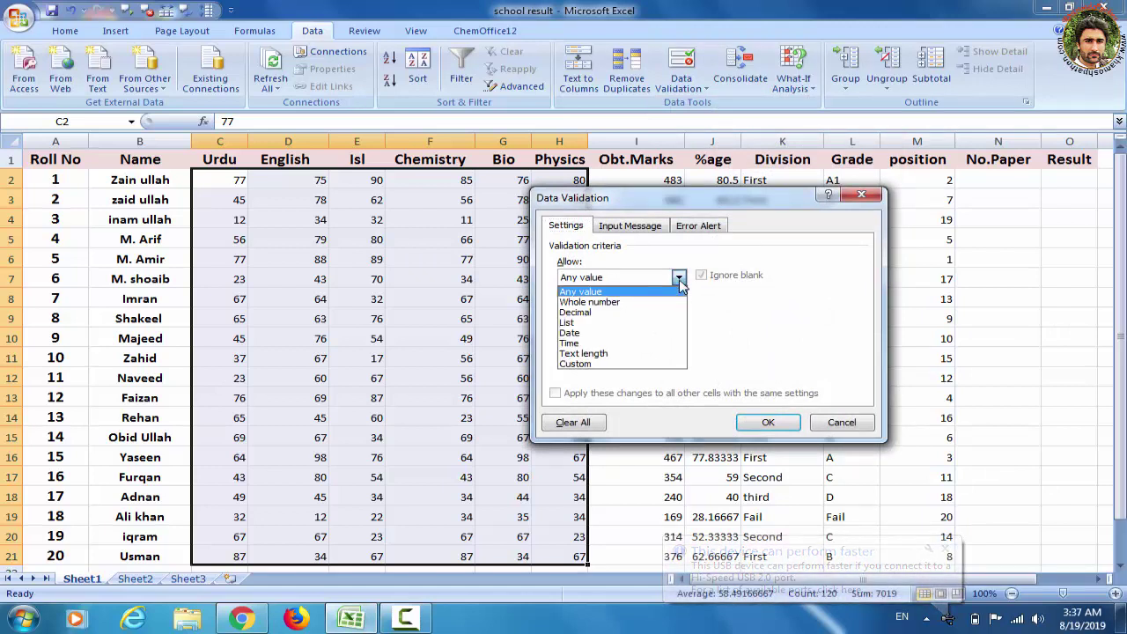
{"action": "left_click", "coordinate": [659, 302]}
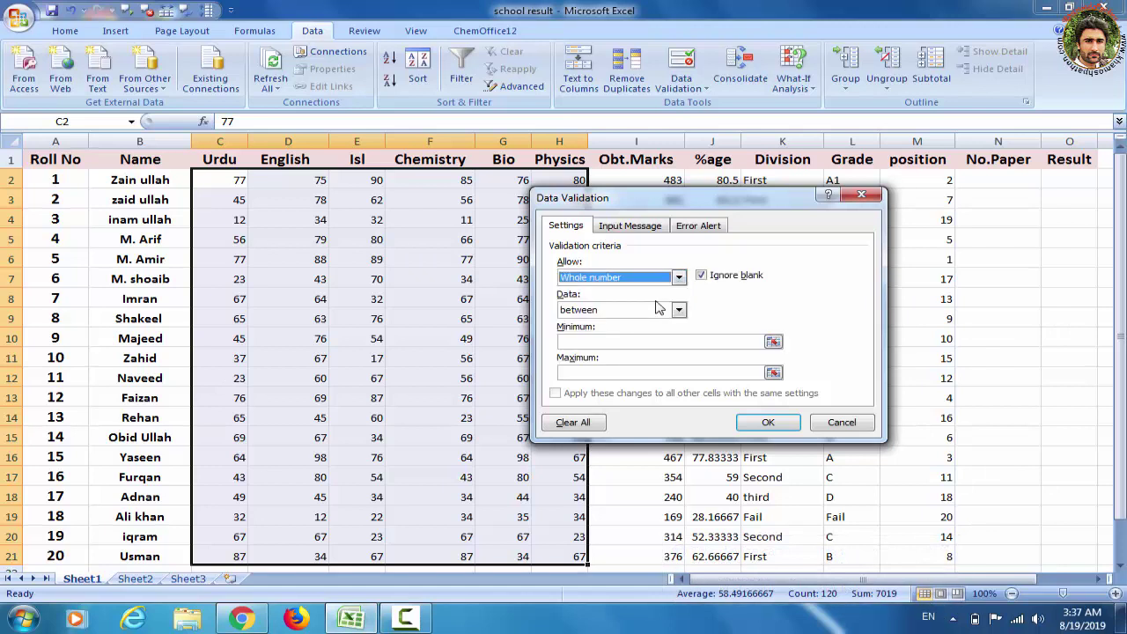
{"action": "left_click", "coordinate": [629, 342]}
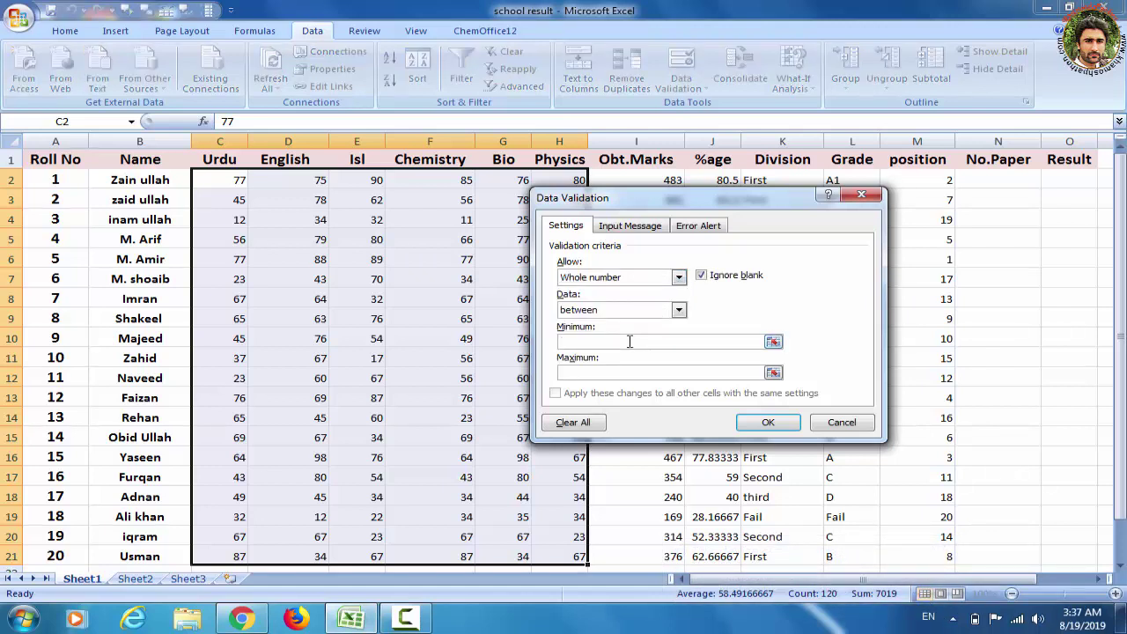
{"action": "type", "text": "33"}
{"action": "left_click", "coordinate": [625, 374]}
{"action": "type", "text": "100"}
{"action": "left_click", "coordinate": [768, 423]}
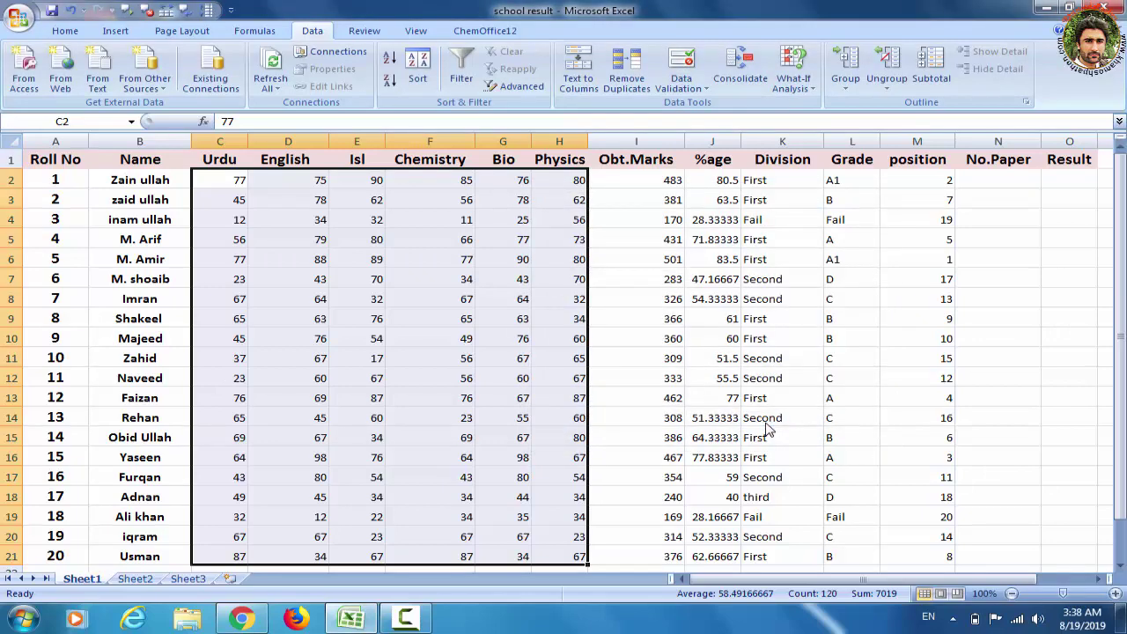
Step: Circle the invalid data in the marks range, and clear the validation circles again
{"action": "left_click", "coordinate": [694, 89]}
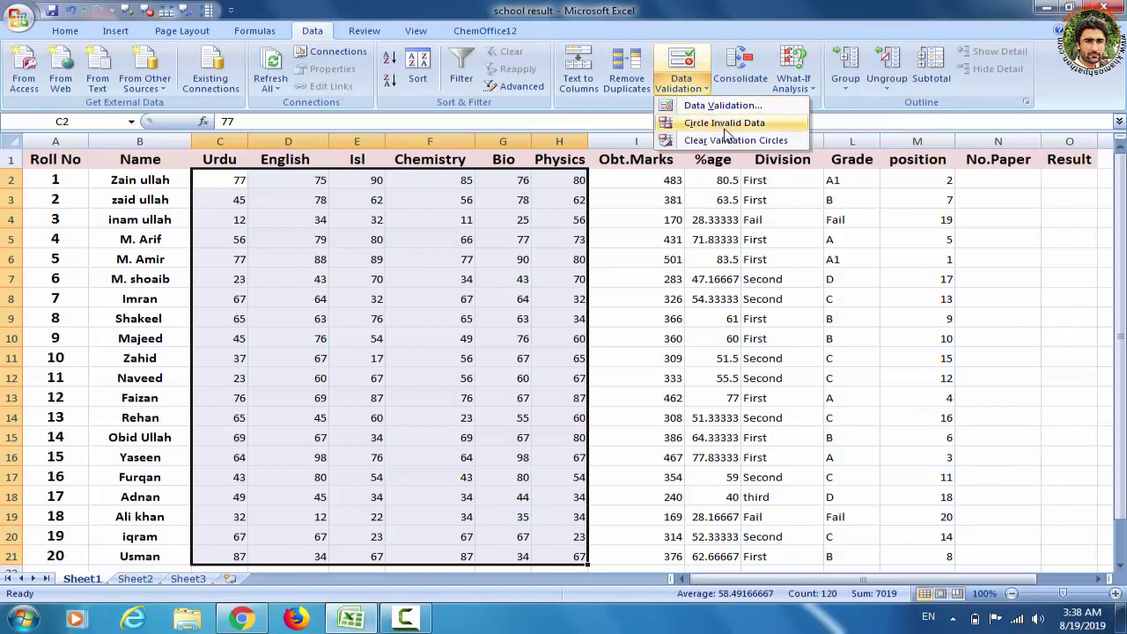
{"action": "left_click", "coordinate": [723, 124]}
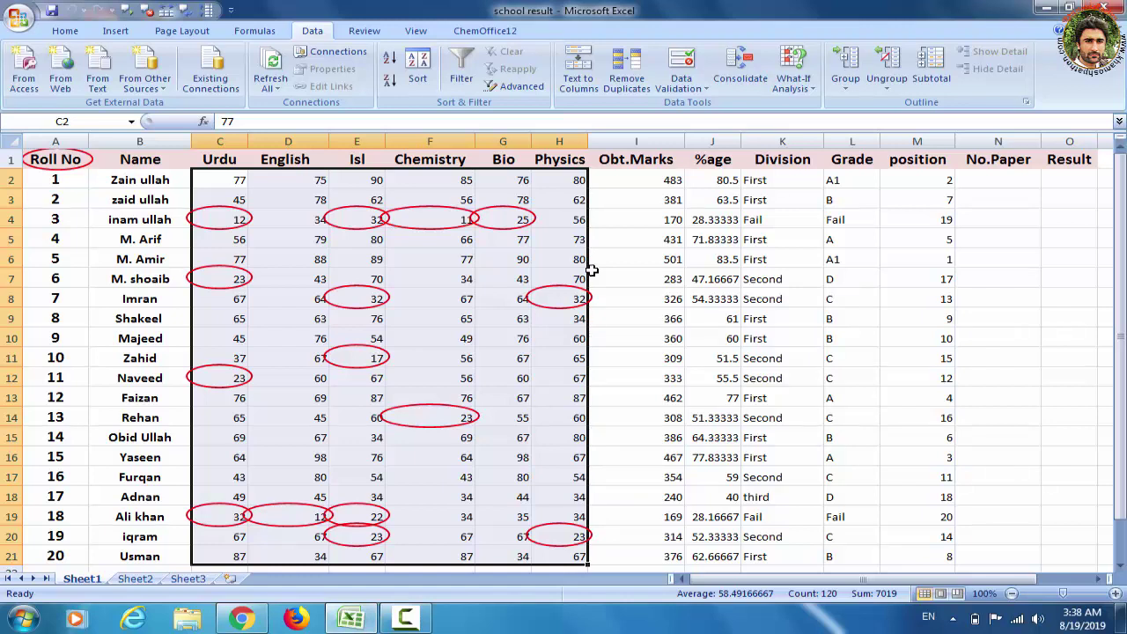
{"action": "left_click", "coordinate": [686, 88]}
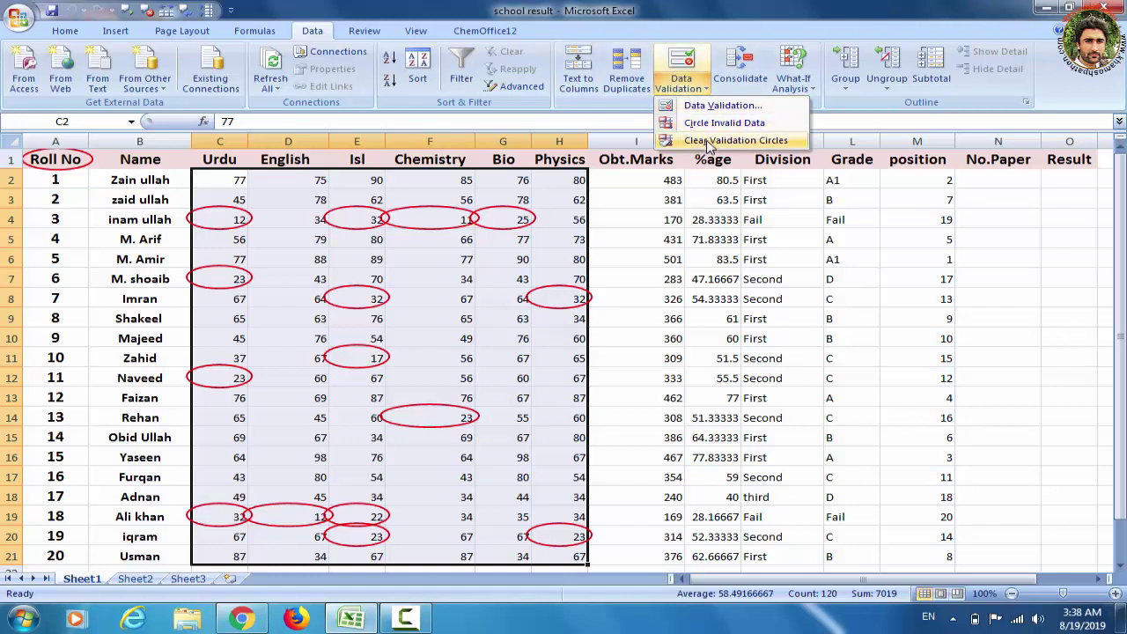
{"action": "left_click", "coordinate": [707, 142]}
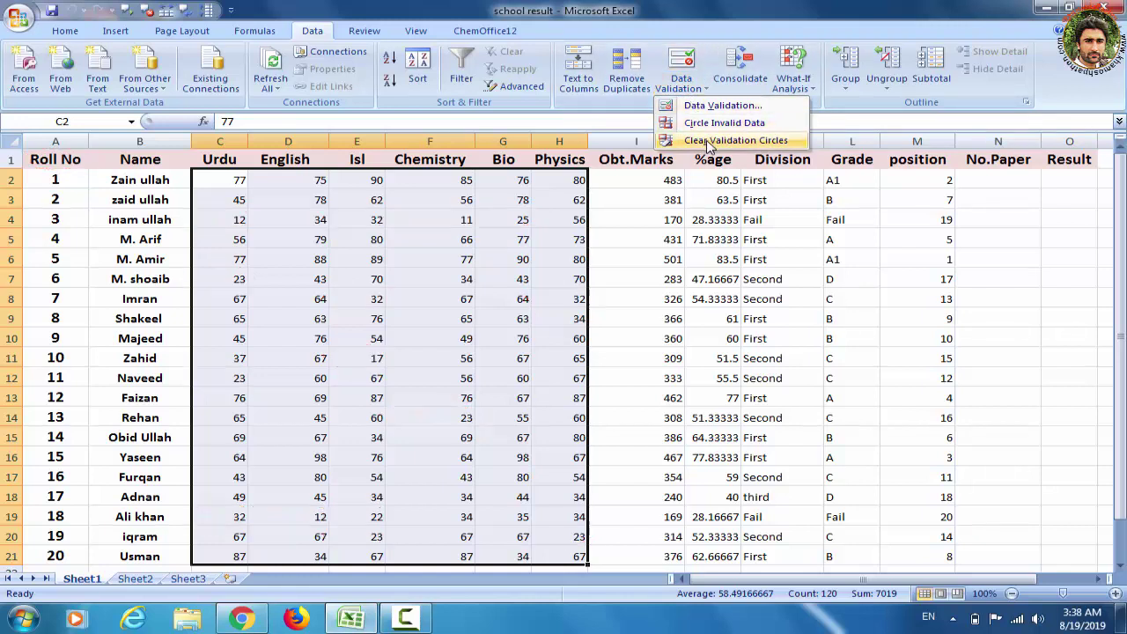
Step: Clear all data validation settings from the selected marks range
{"action": "left_click", "coordinate": [694, 85]}
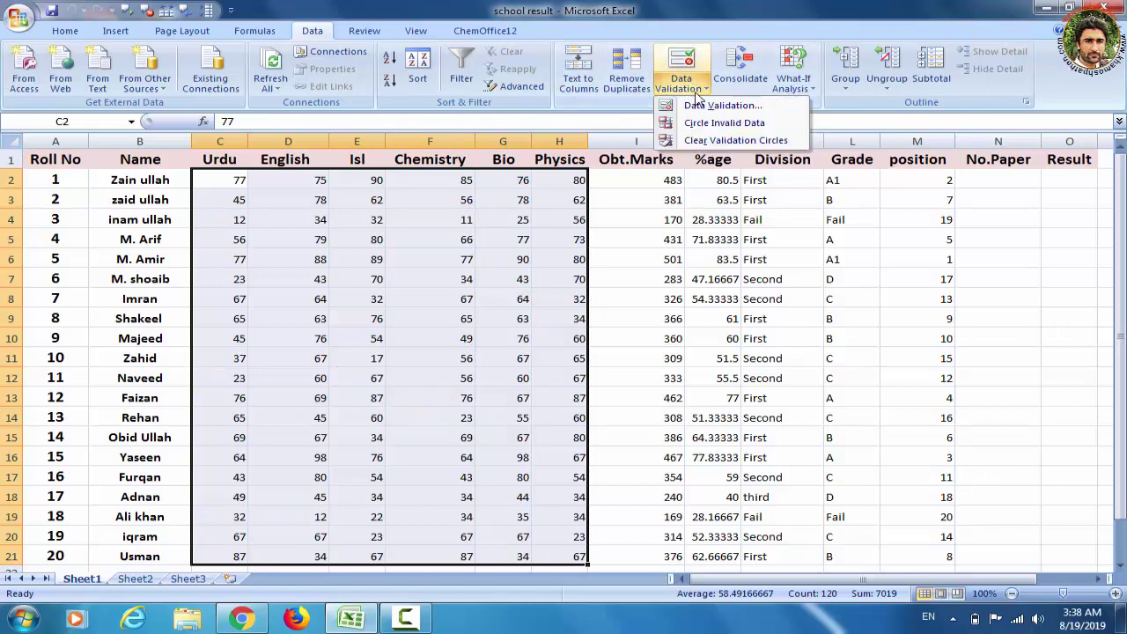
{"action": "left_click", "coordinate": [708, 105]}
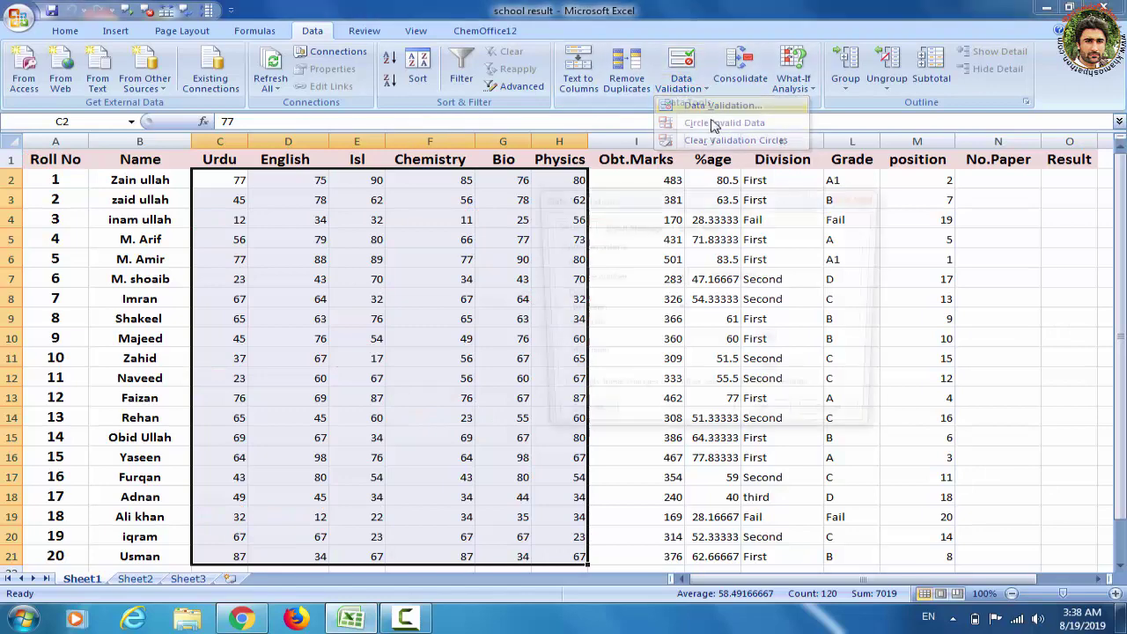
{"action": "left_click", "coordinate": [570, 424]}
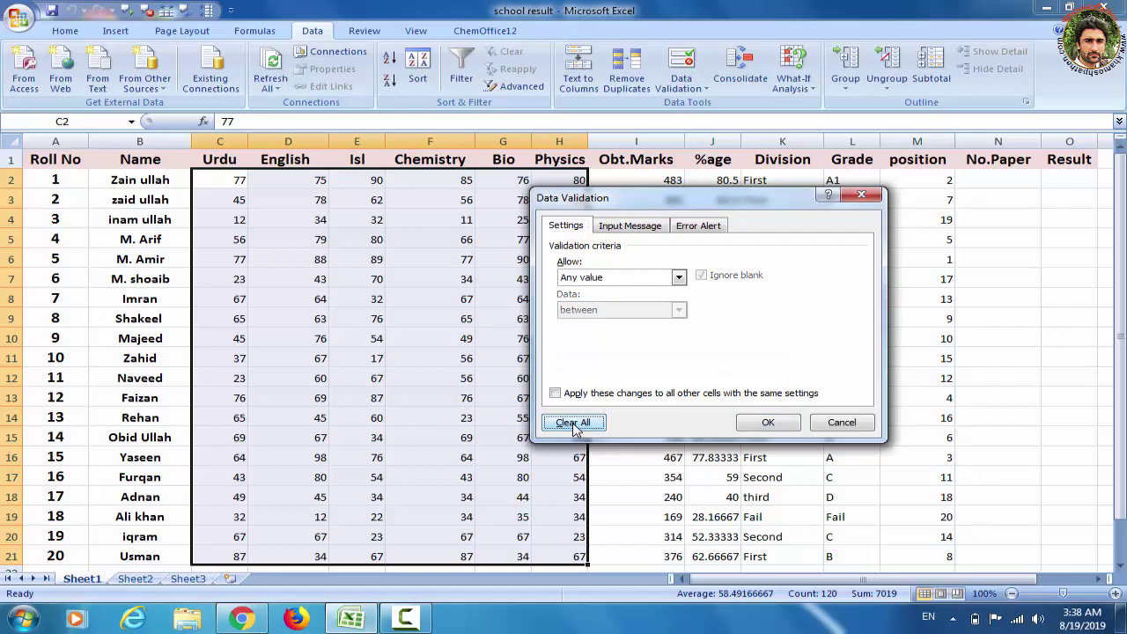
{"action": "left_click", "coordinate": [767, 422]}
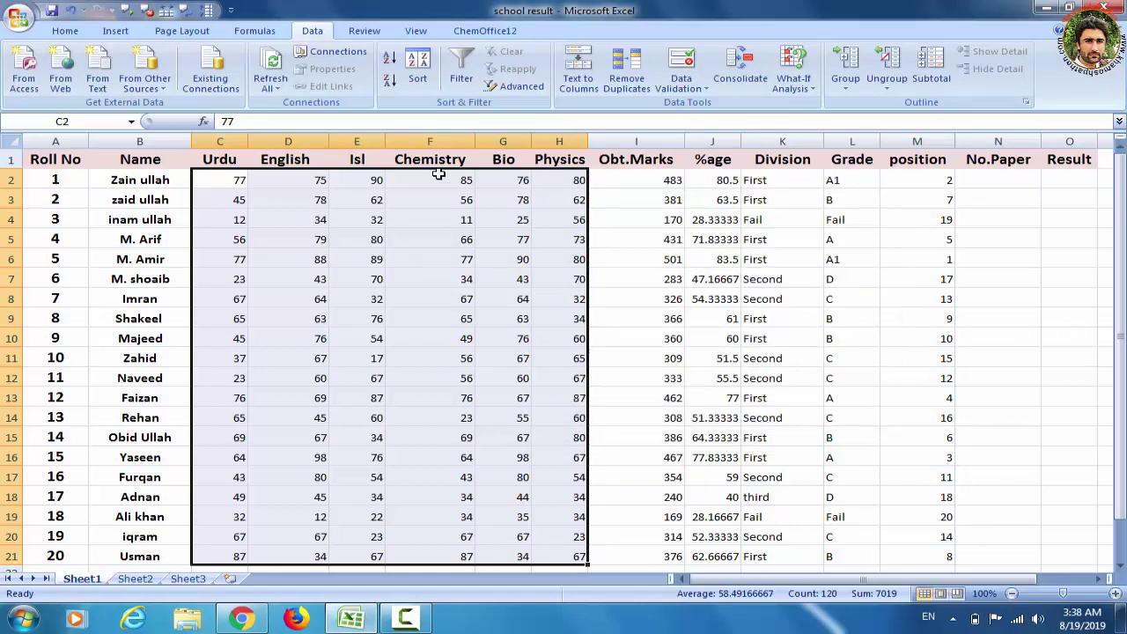
Step: Set up a Less Than conditional formatting rule with a threshold of 33 for the selected marks
{"action": "left_click", "coordinate": [65, 33]}
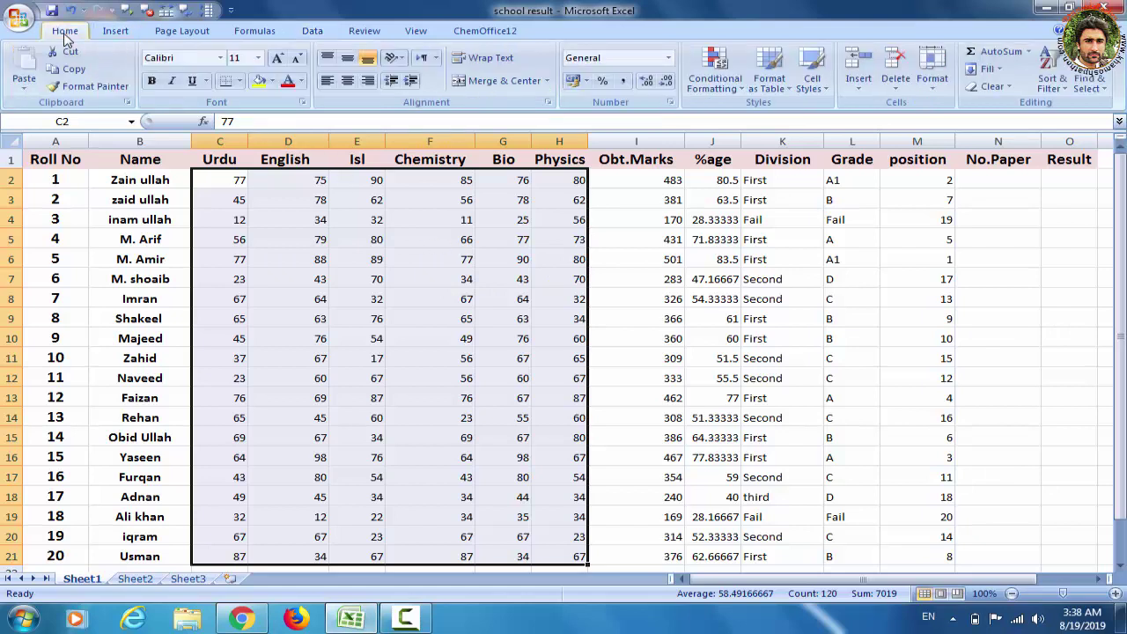
{"action": "left_click", "coordinate": [742, 88]}
{"action": "mouse_move", "coordinate": [759, 121]}
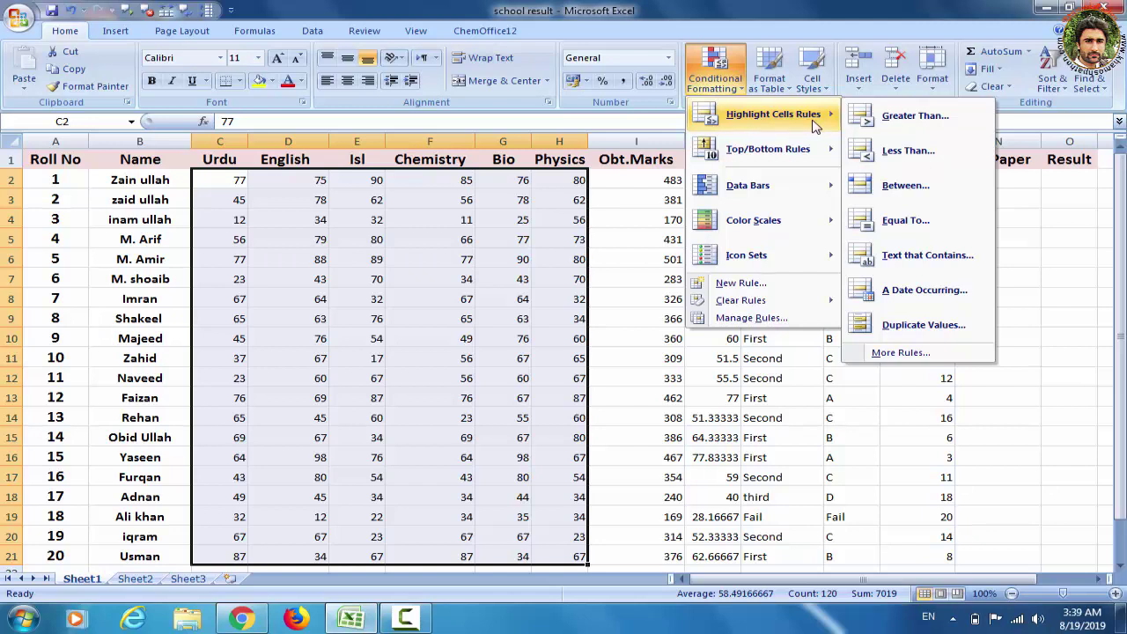
{"action": "left_click", "coordinate": [902, 154]}
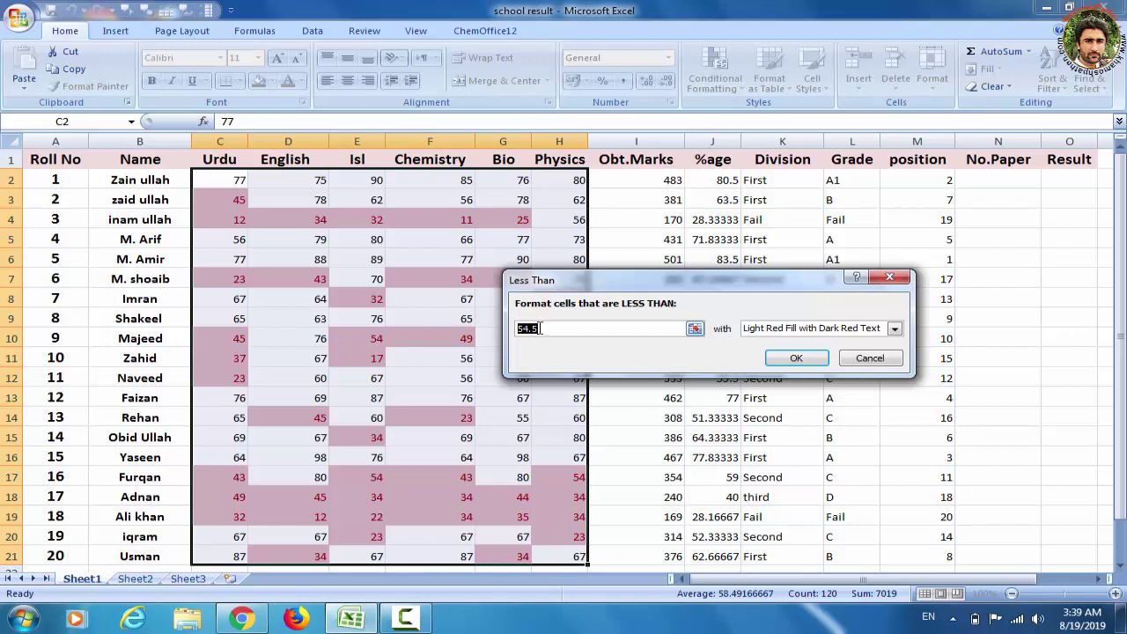
{"action": "type", "text": "33"}
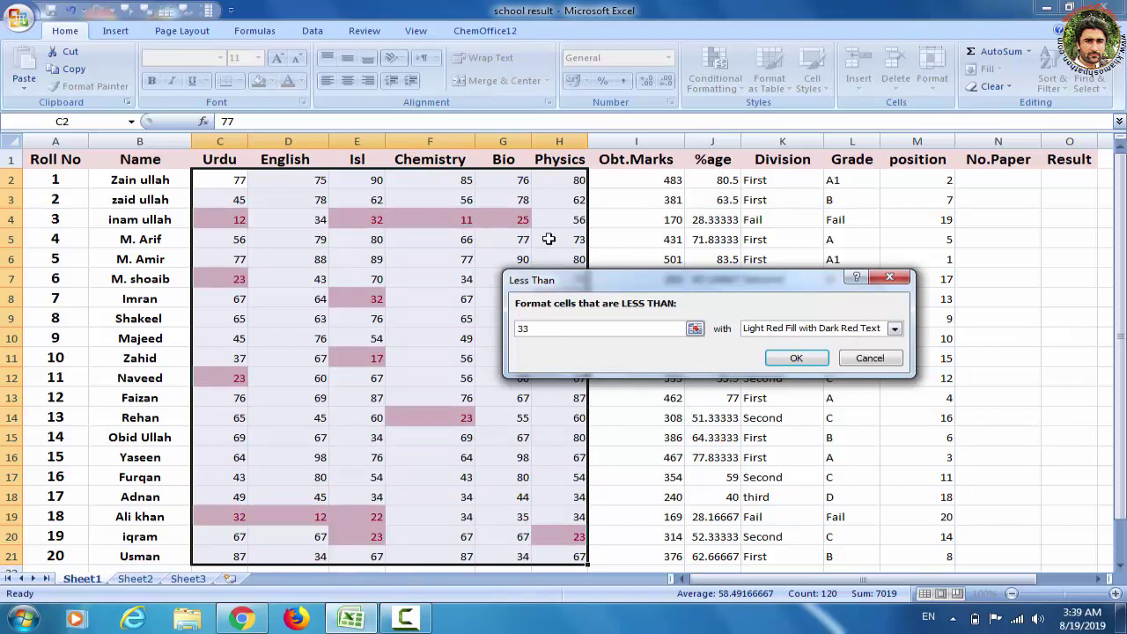
Step: Preview the rule with the yellow fill, green fill, Light Red Fill, Red Text and Red Border formats
{"action": "left_click", "coordinate": [893, 329]}
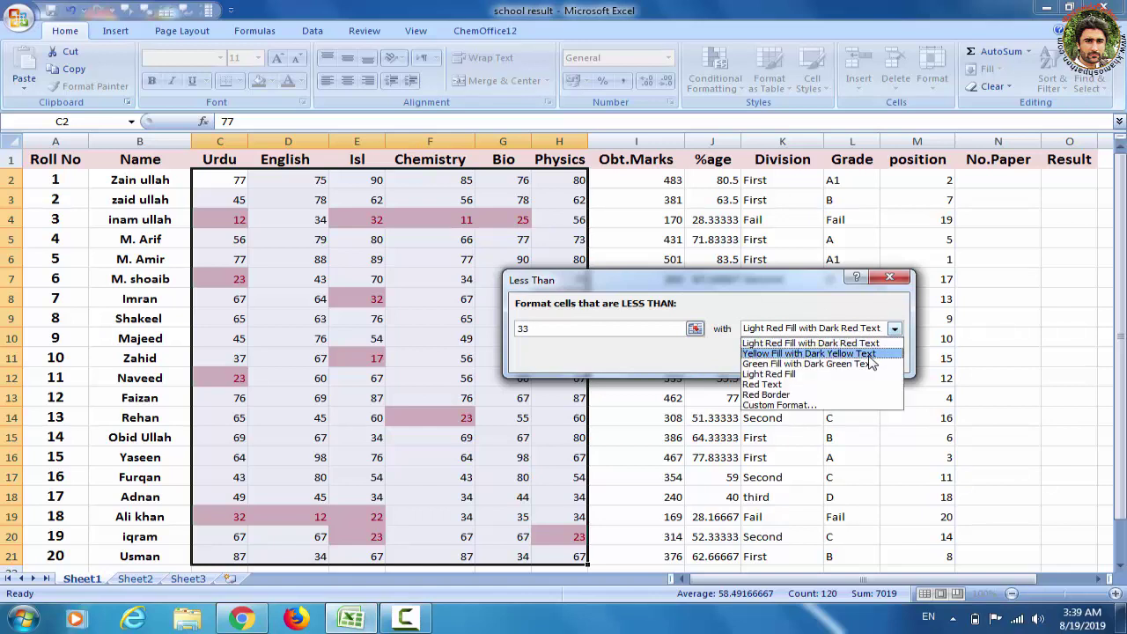
{"action": "left_click", "coordinate": [810, 353]}
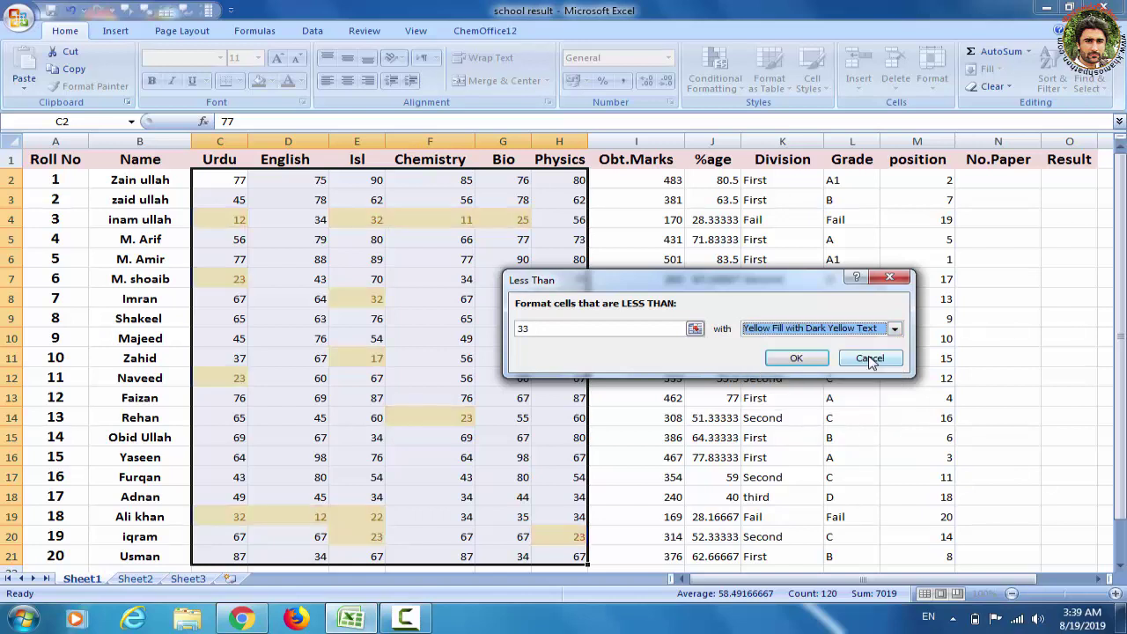
{"action": "left_click", "coordinate": [894, 328]}
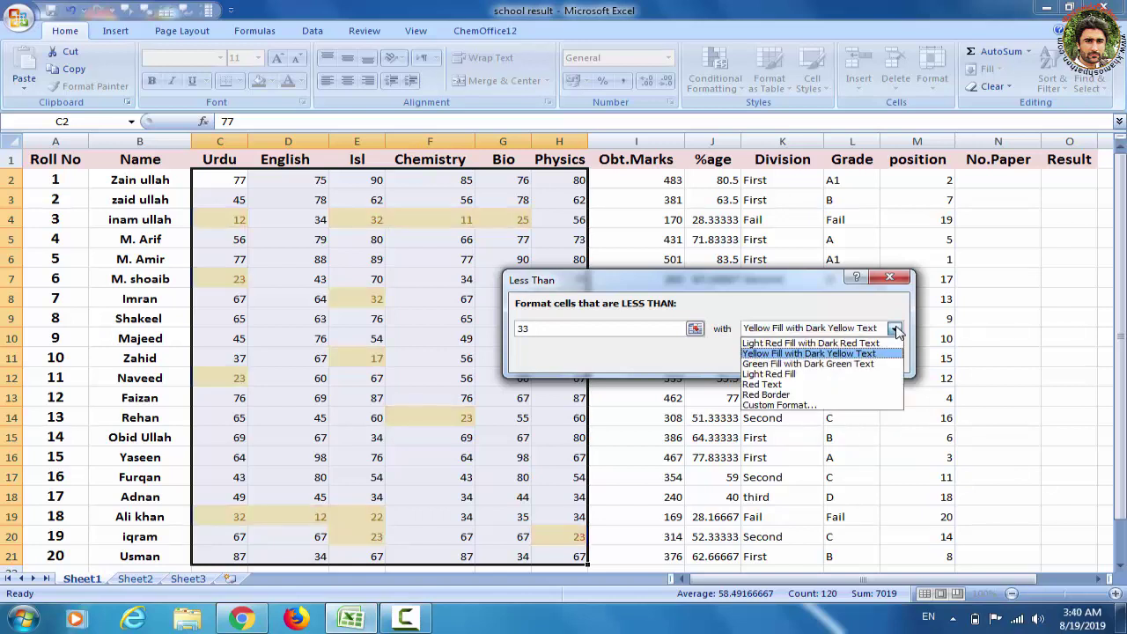
{"action": "left_click", "coordinate": [854, 364]}
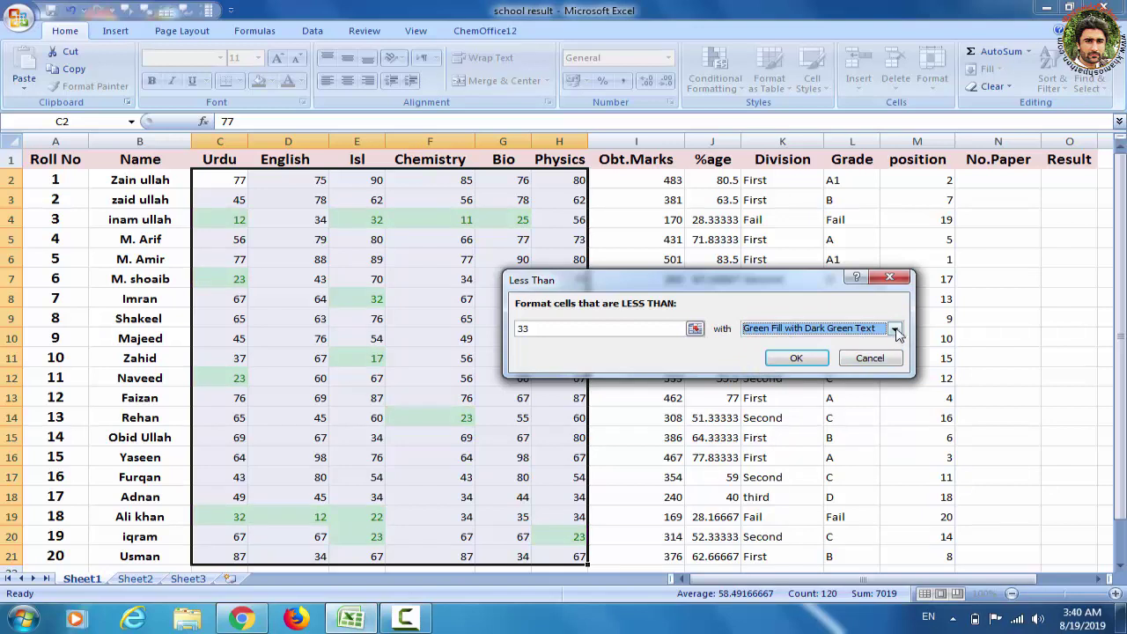
{"action": "left_click", "coordinate": [894, 330]}
{"action": "left_click", "coordinate": [847, 374]}
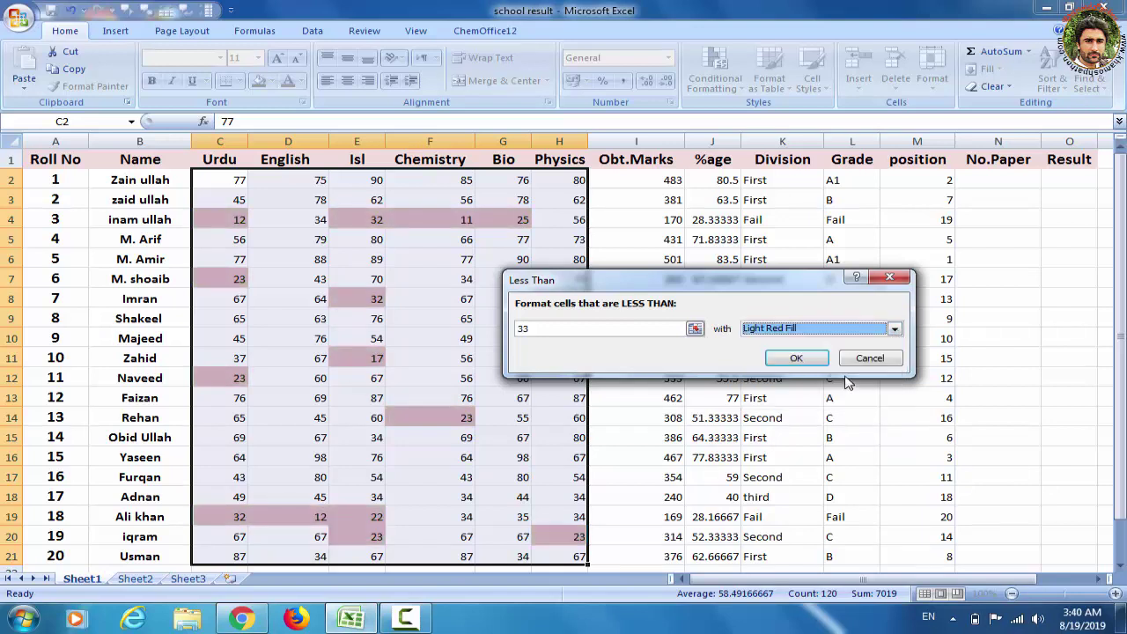
{"action": "left_click", "coordinate": [894, 329]}
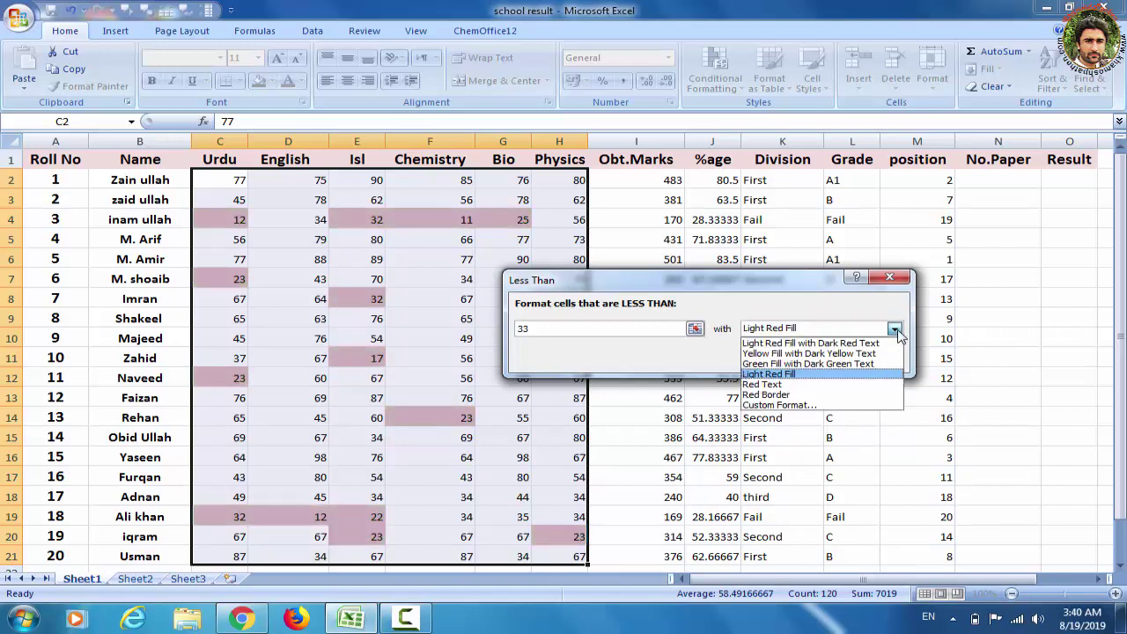
{"action": "left_click", "coordinate": [841, 385]}
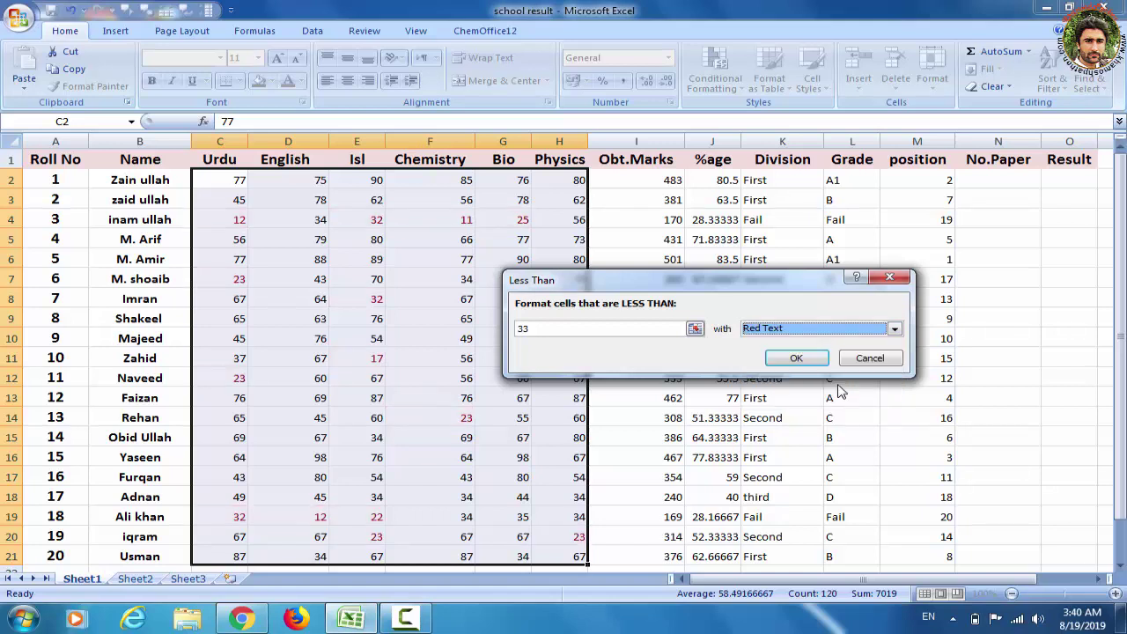
{"action": "left_click", "coordinate": [893, 330]}
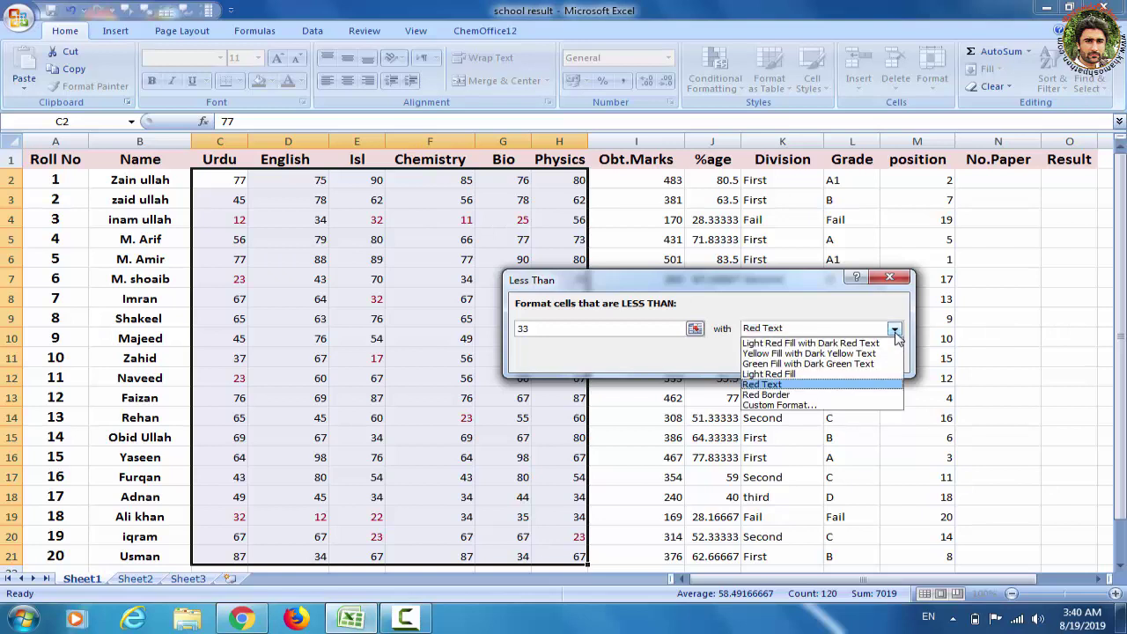
{"action": "left_click", "coordinate": [854, 395]}
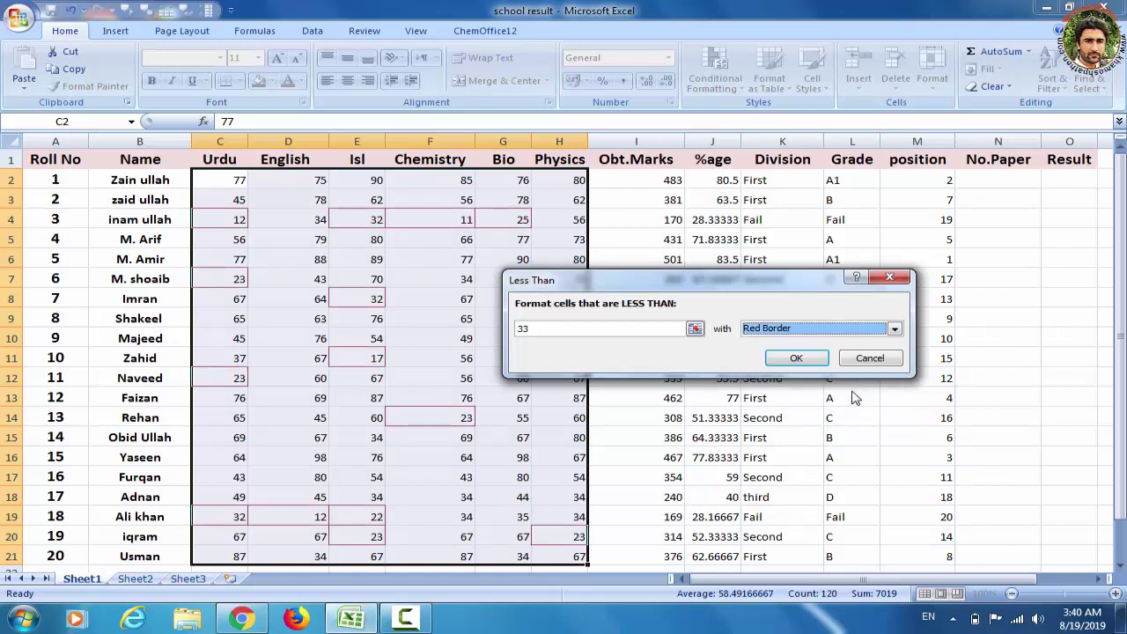
Step: Choose Light Red Fill with Dark Red Text for the Less Than rule and apply it
{"action": "left_click", "coordinate": [900, 328]}
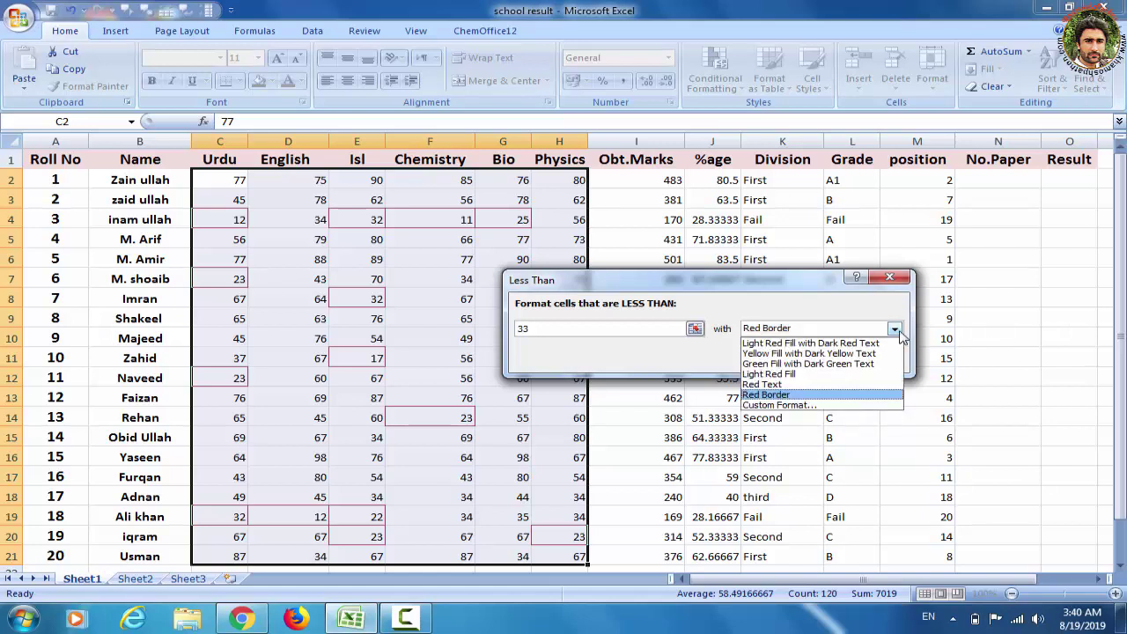
{"action": "left_click", "coordinate": [823, 343]}
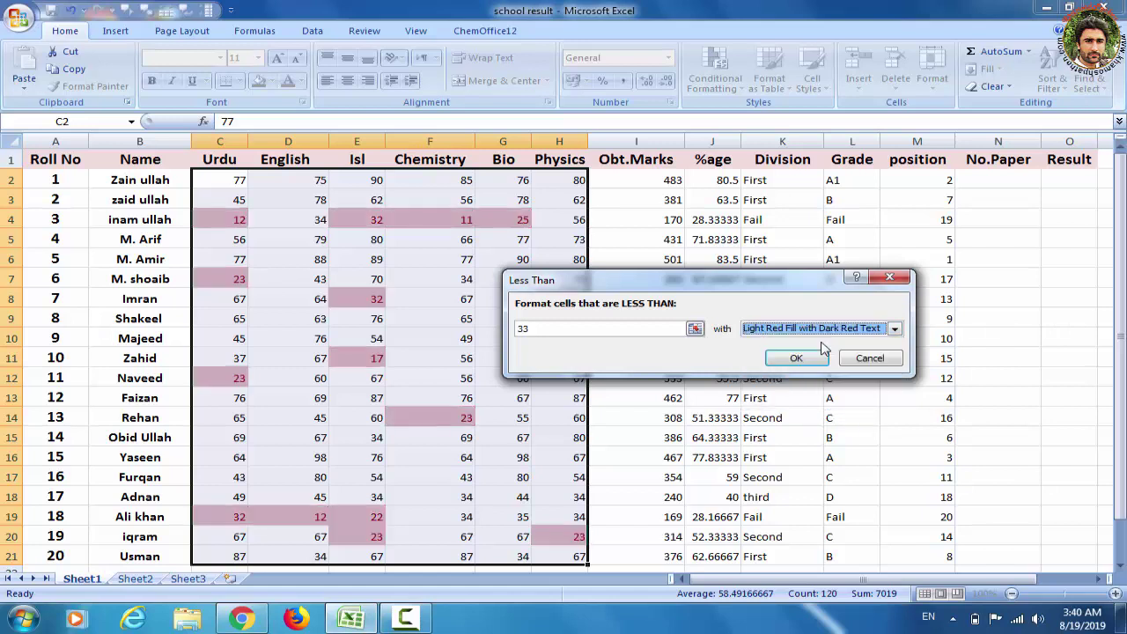
{"action": "left_click", "coordinate": [796, 357]}
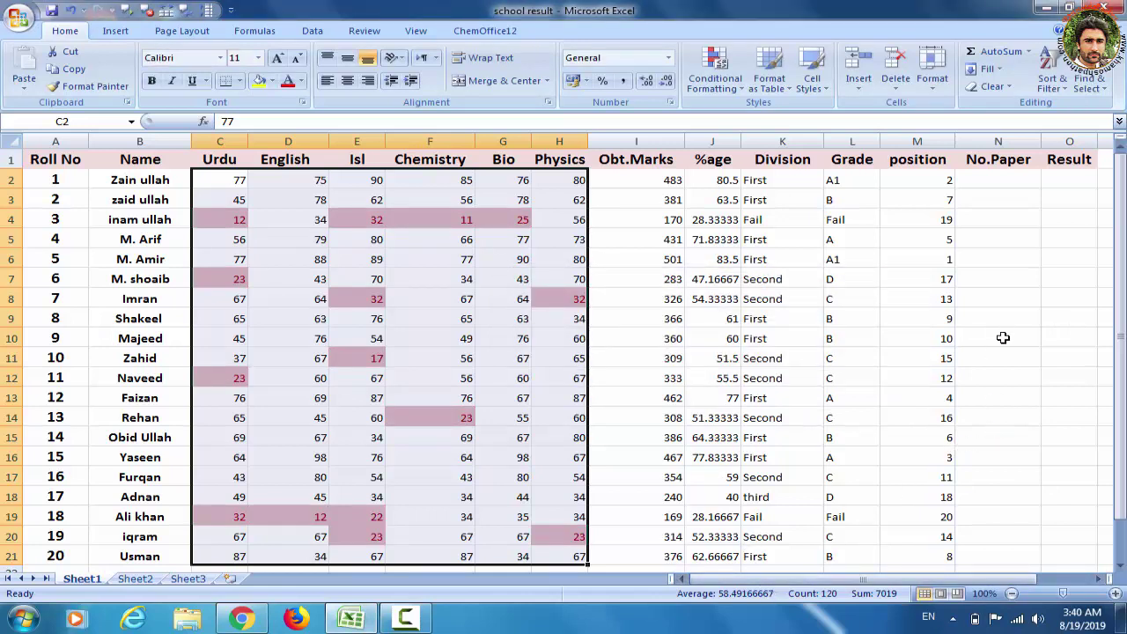
Step: Start a COUNTIF formula in cell N2, the first cell of the No.Paper column
{"action": "left_click", "coordinate": [1003, 181]}
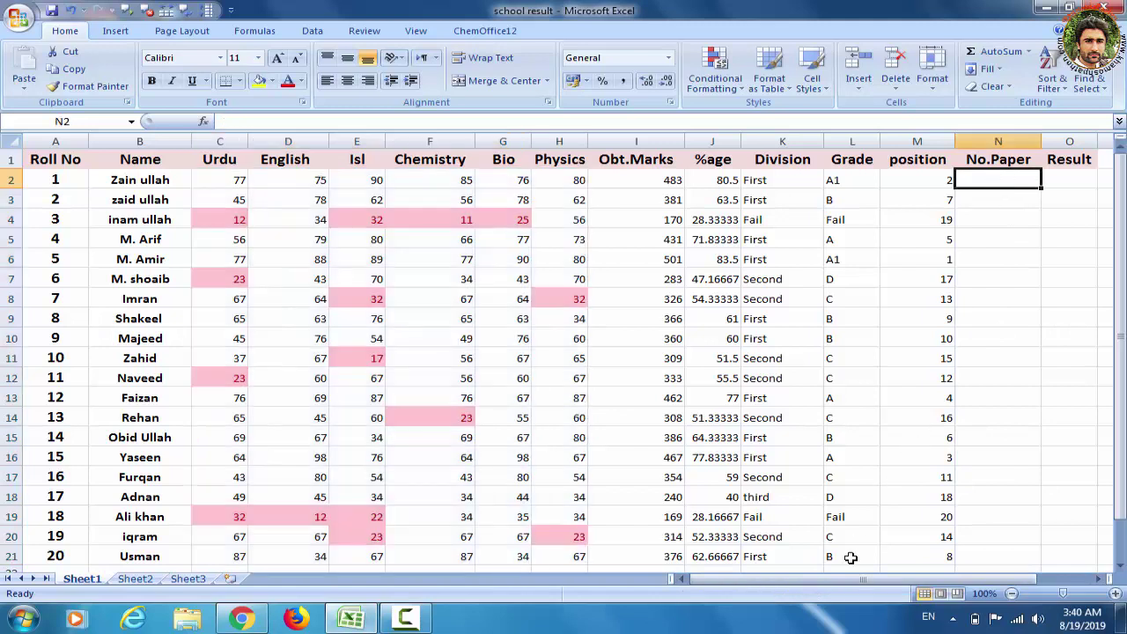
{"action": "left_click_drag", "start_coordinate": [841, 583], "coordinate": [926, 576]}
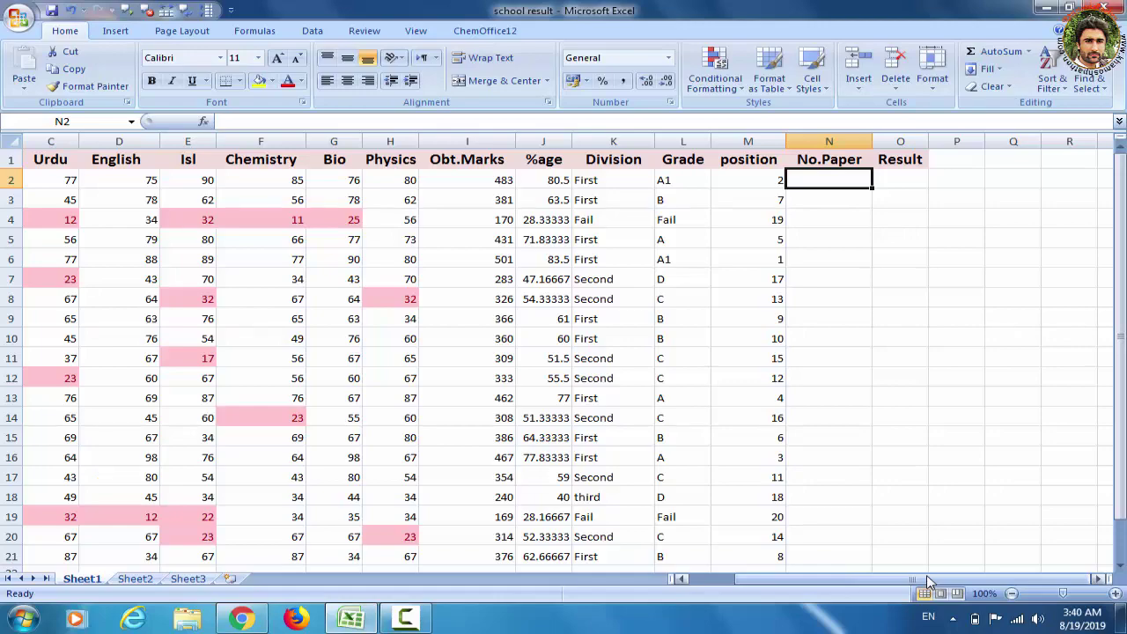
{"action": "type", "text": "="}
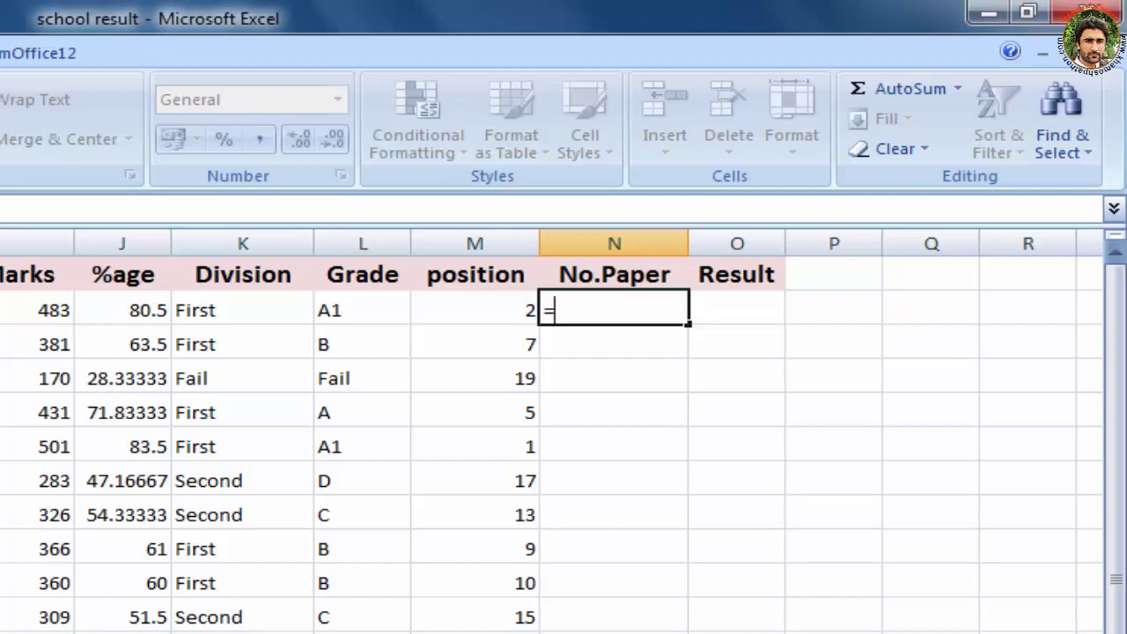
{"action": "type", "text": "cound"}
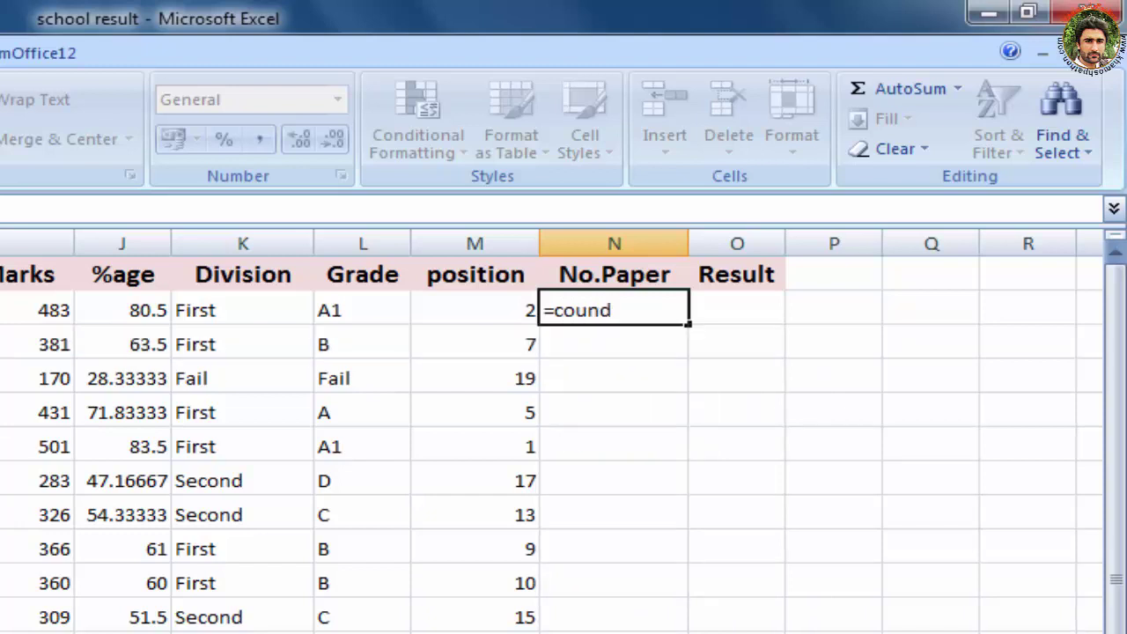
{"action": "key", "text": "BackSpace"}
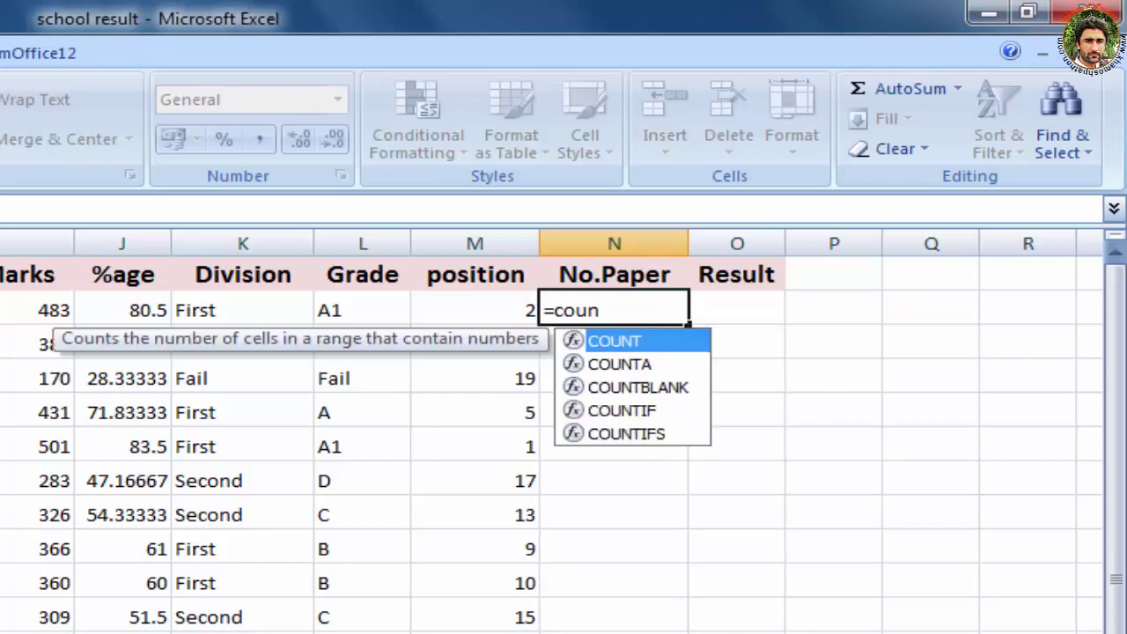
{"action": "type", "text": "tif"}
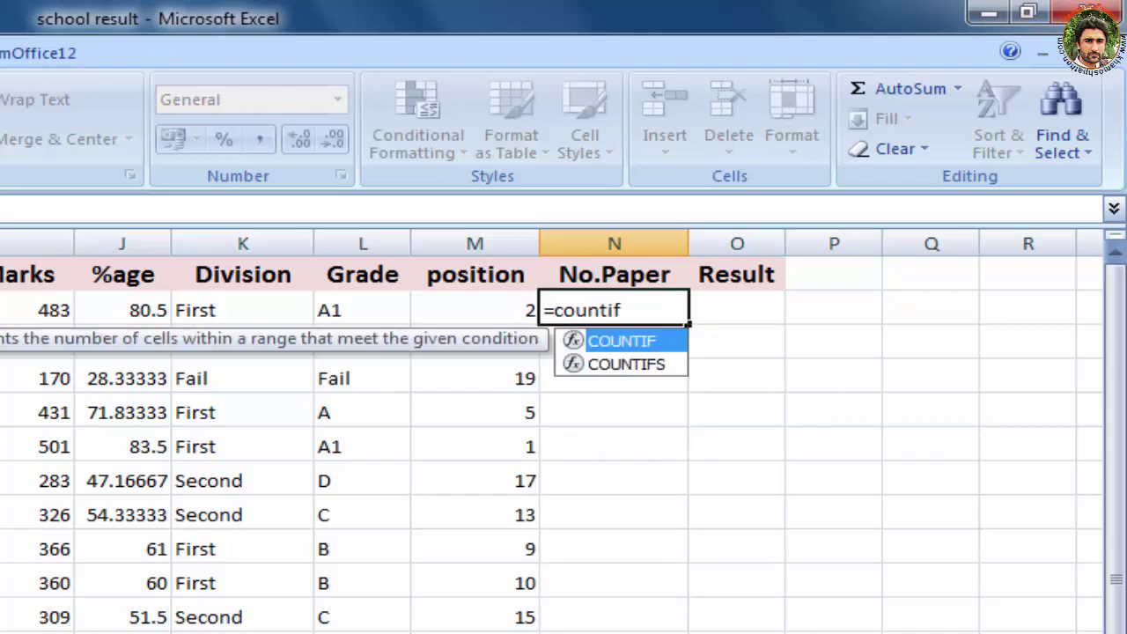
{"action": "type", "text": "("}
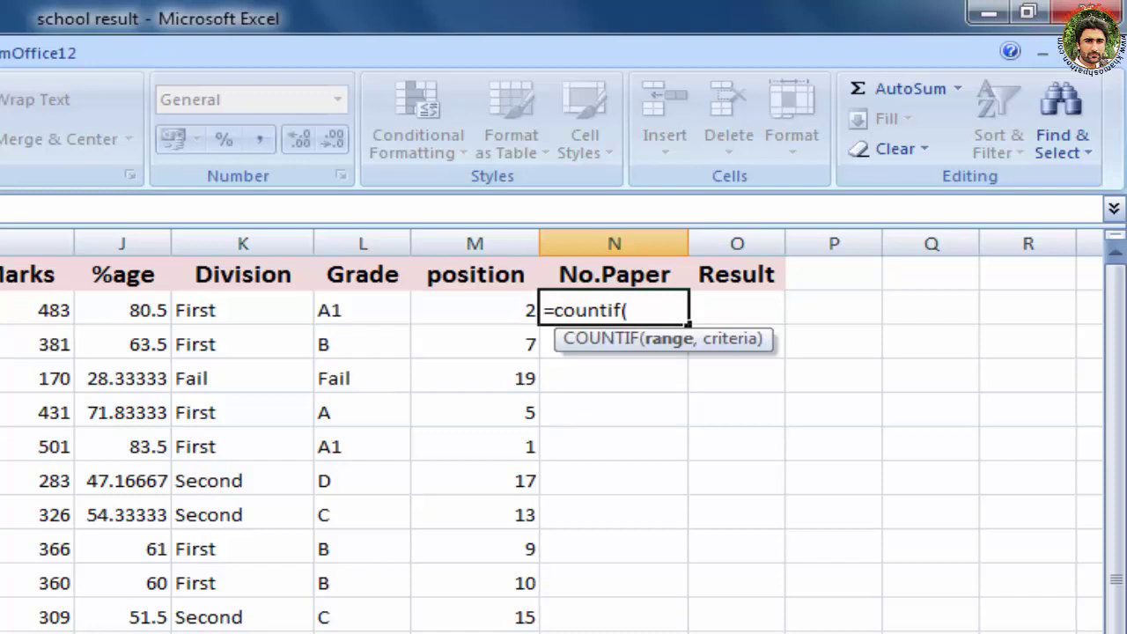
{"action": "scroll", "coordinate": [564, 441], "scroll_direction": "left", "scroll_amount": 3}
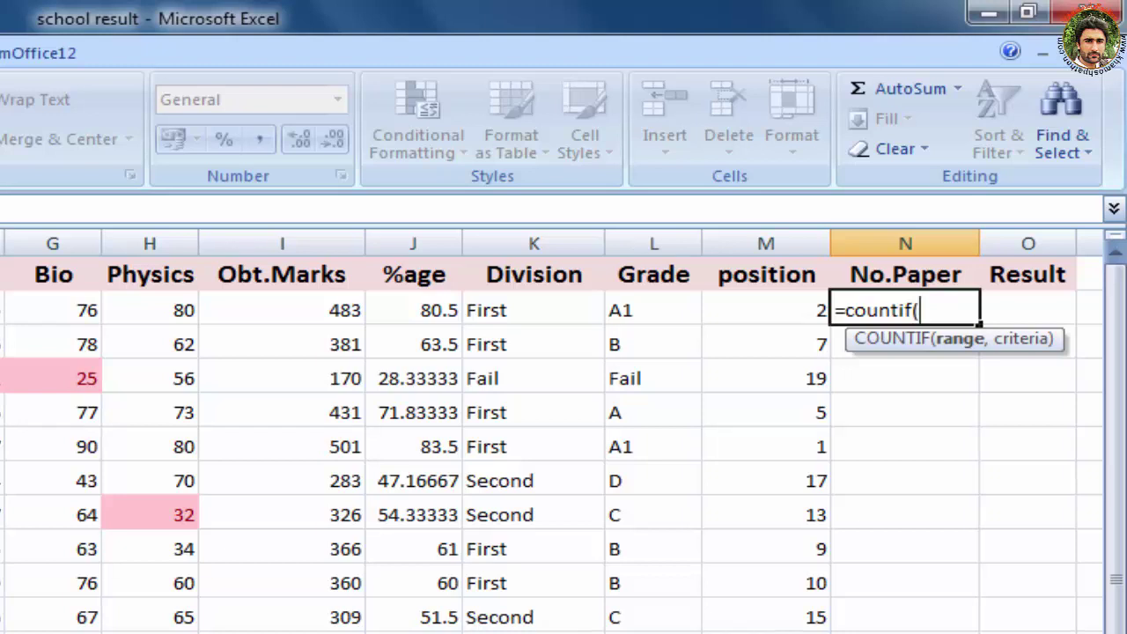
{"action": "scroll", "coordinate": [563, 440], "scroll_direction": "right", "scroll_amount": 3}
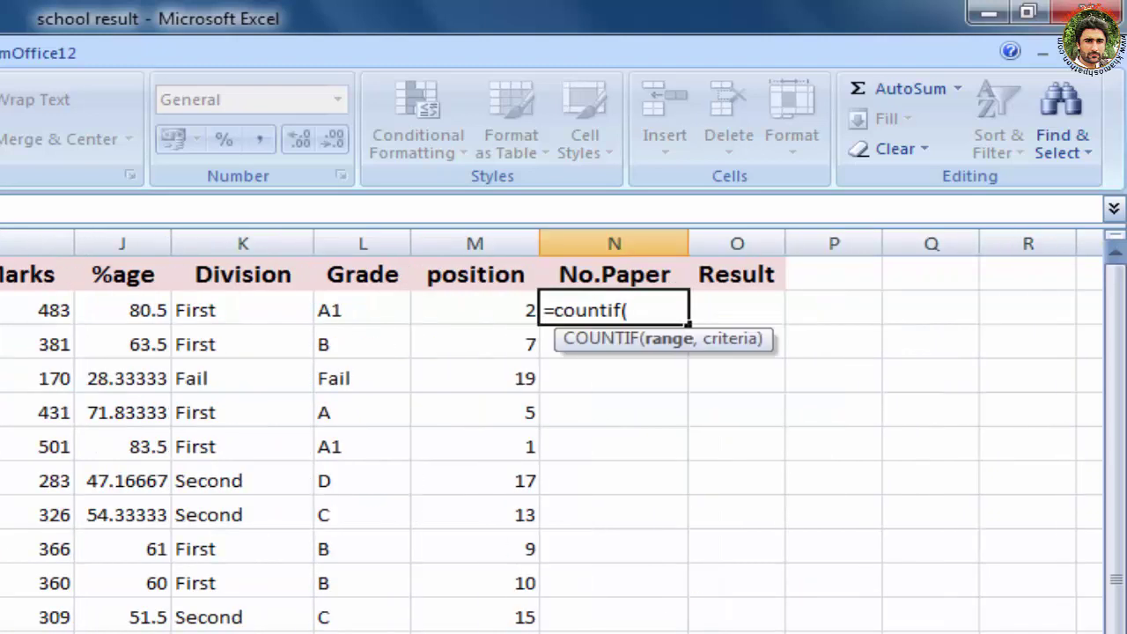
Step: Complete the COUNTIF with range C2:H2 and criterion "<33", and fill it down the No.Paper column to row 21
{"action": "type", "text": "c"}
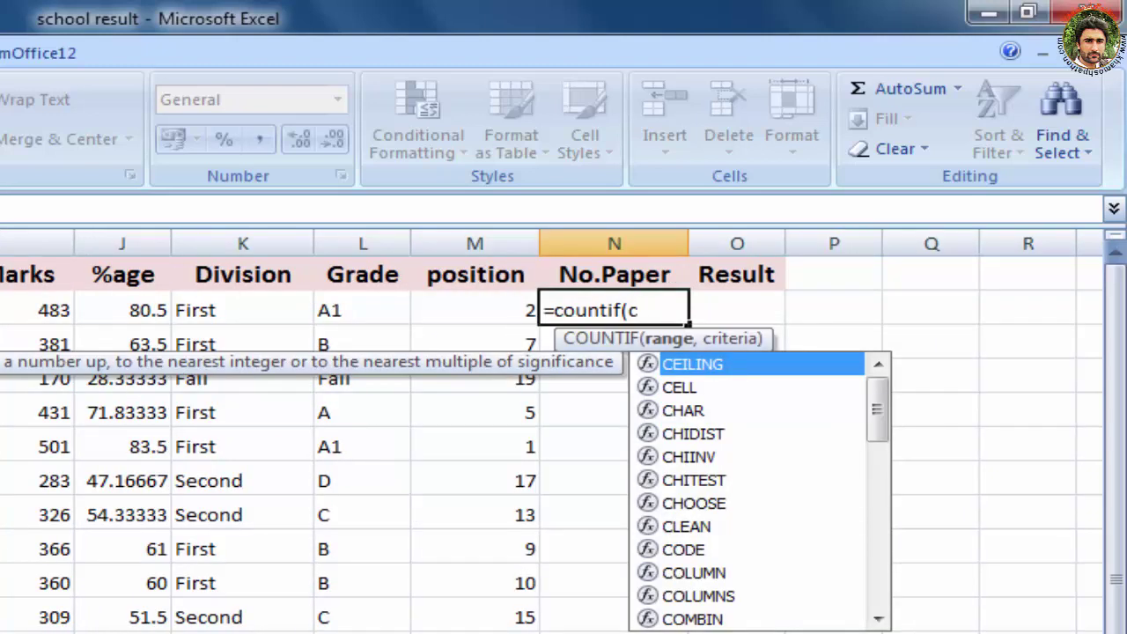
{"action": "type", "text": "2"}
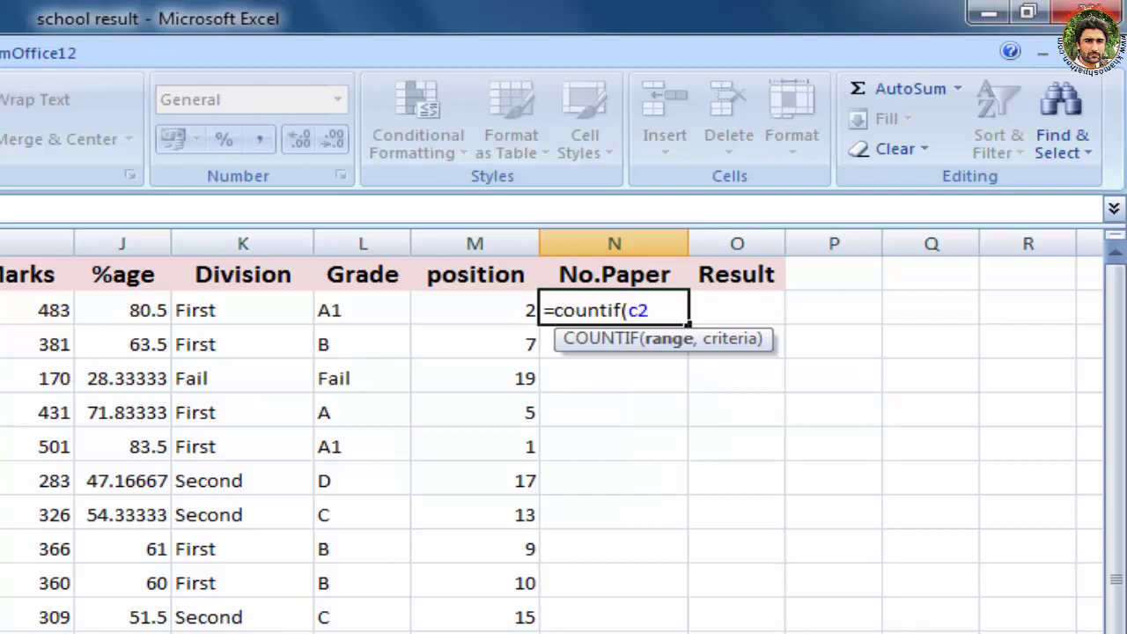
{"action": "type", "text": ":h2,"}
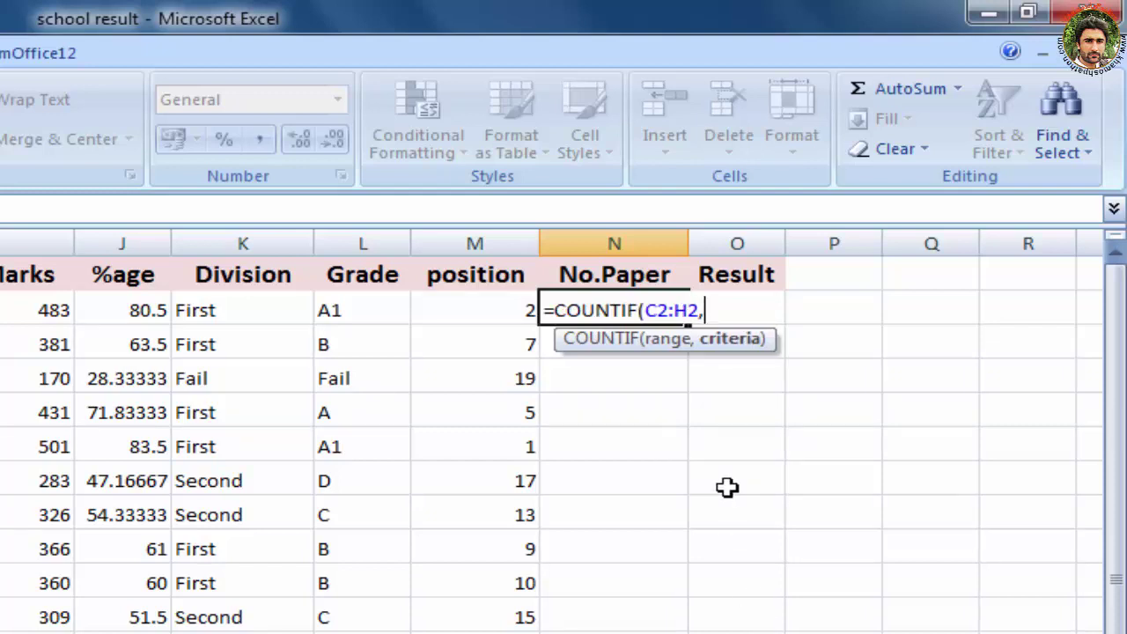
{"action": "type", "text": "\"<33\")"}
{"action": "key", "text": "Return"}
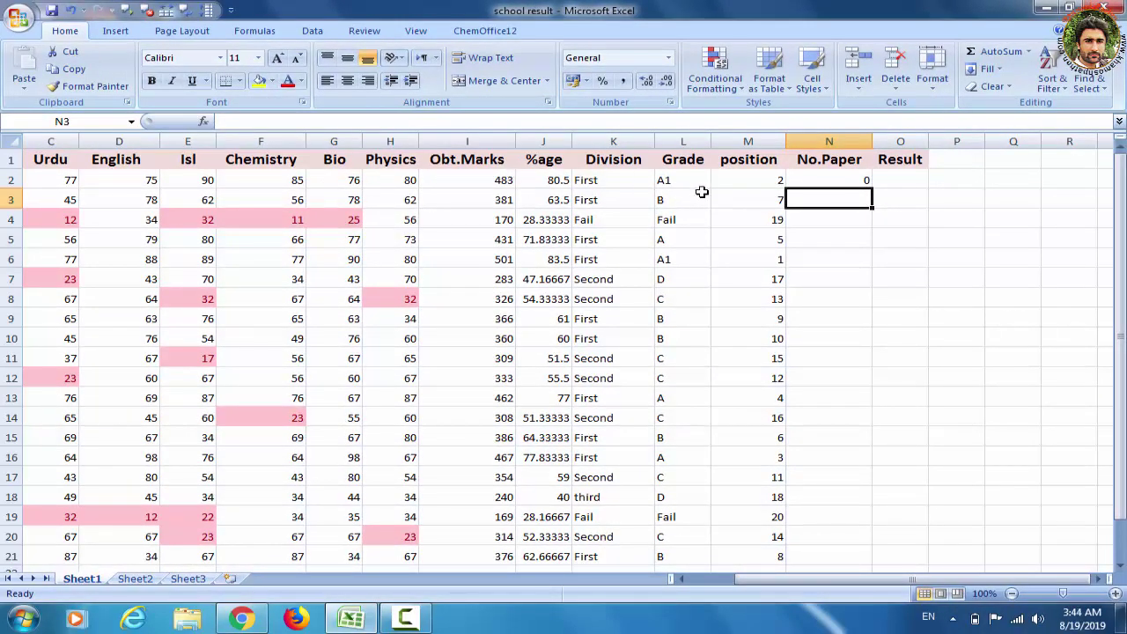
{"action": "left_click", "coordinate": [845, 181]}
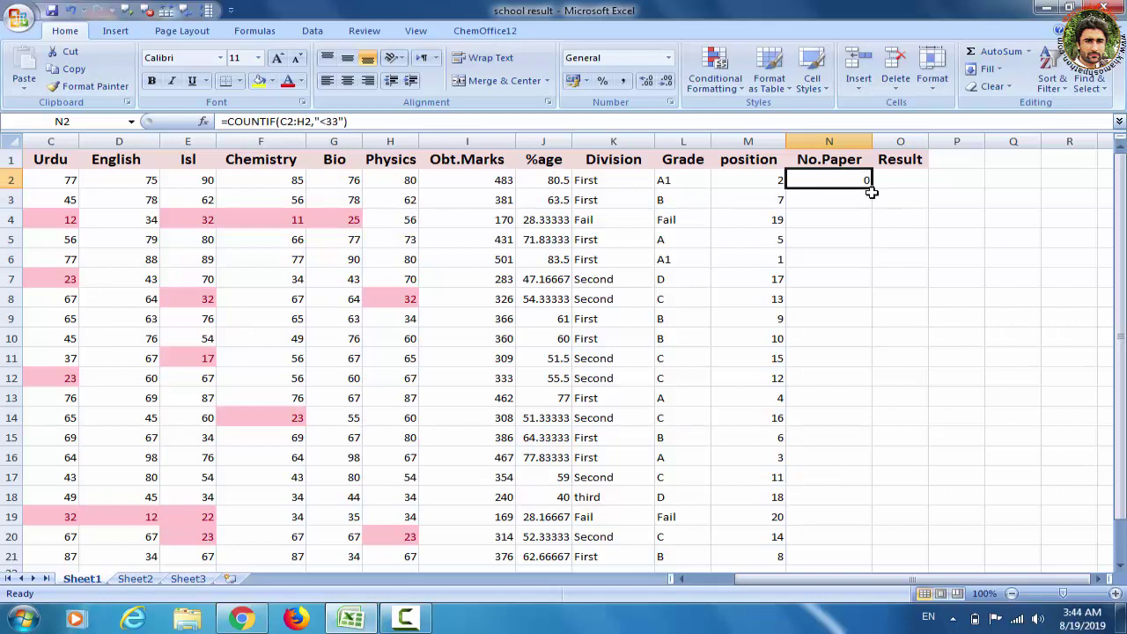
{"action": "double_click", "coordinate": [871, 188]}
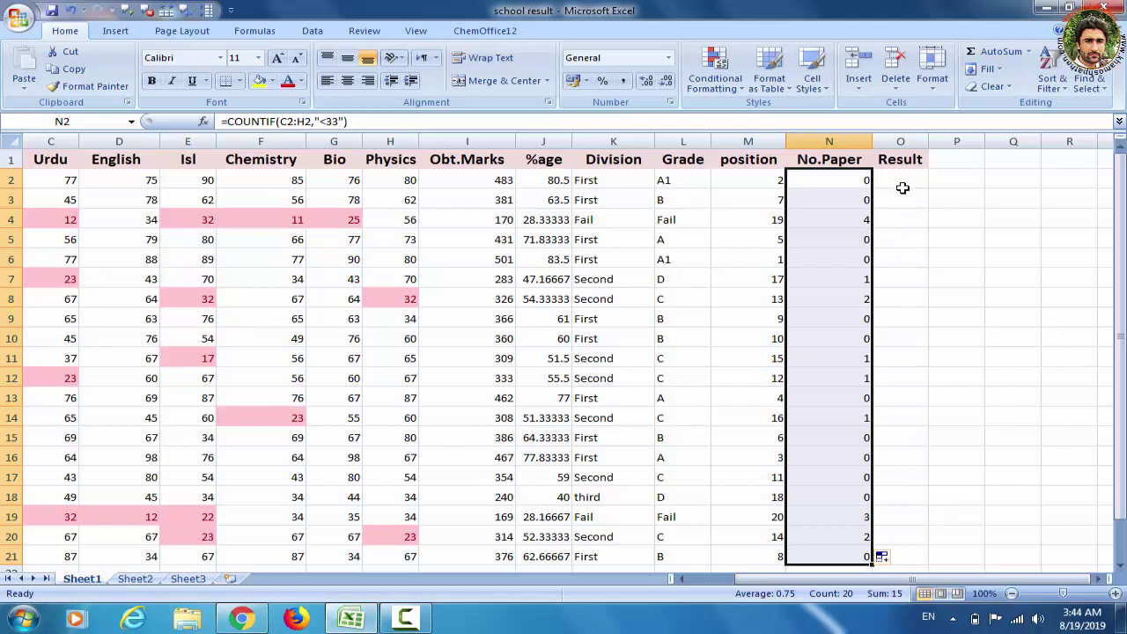
Step: Start an IF formula in cell O2 of the Result column with the test N2>=2 and the text "Allround"
{"action": "left_click", "coordinate": [908, 180]}
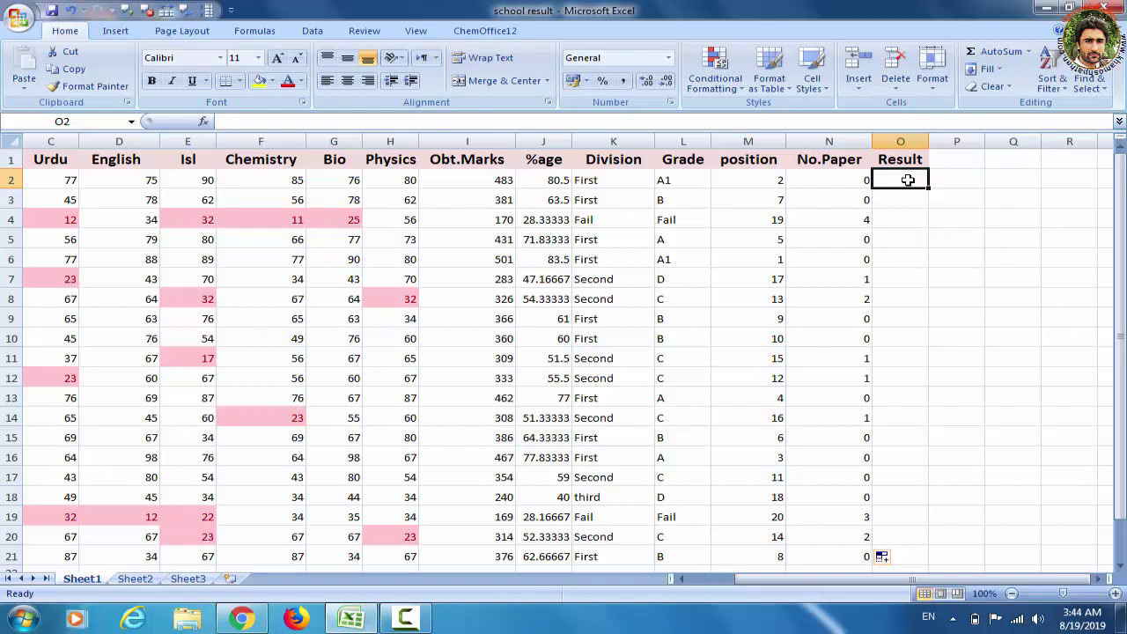
{"action": "type", "text": "="}
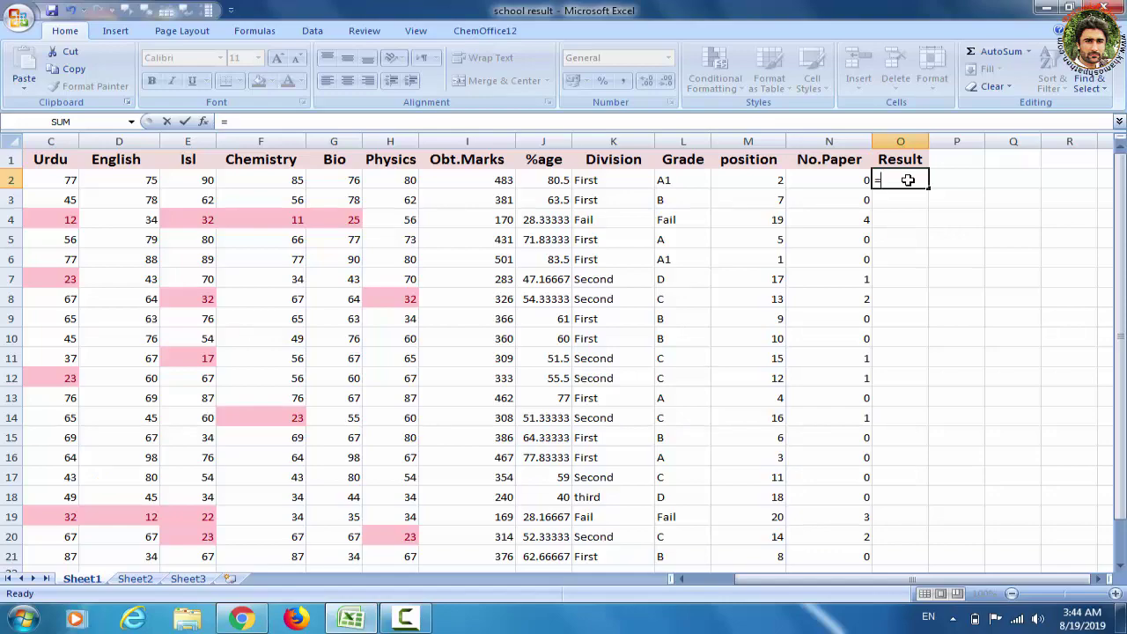
{"action": "type", "text": "if"}
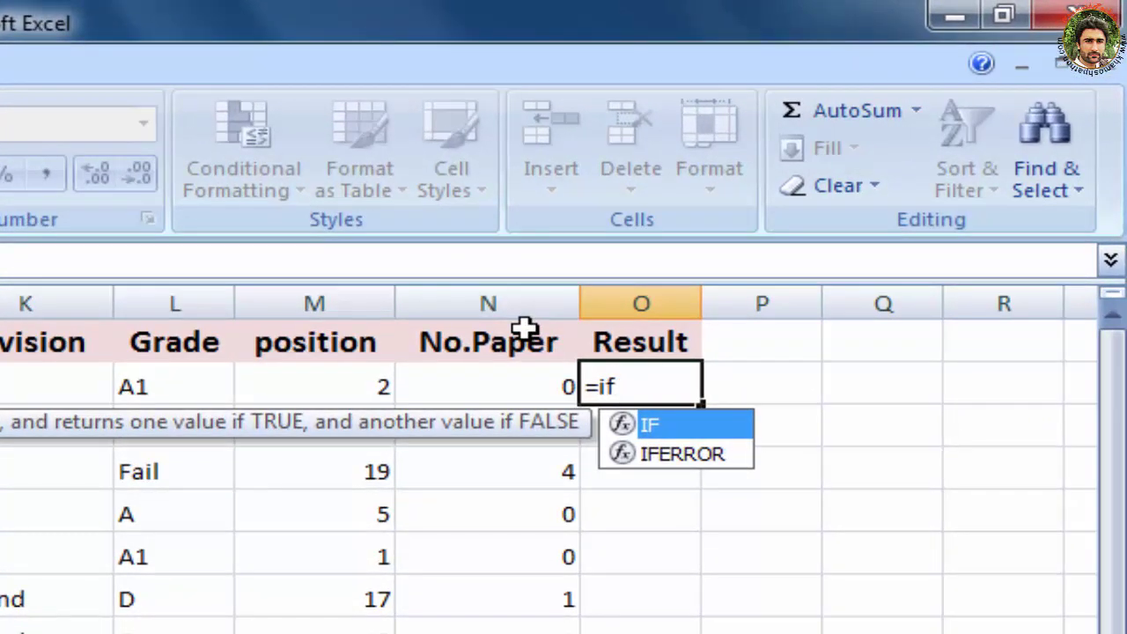
{"action": "type", "text": "(n"}
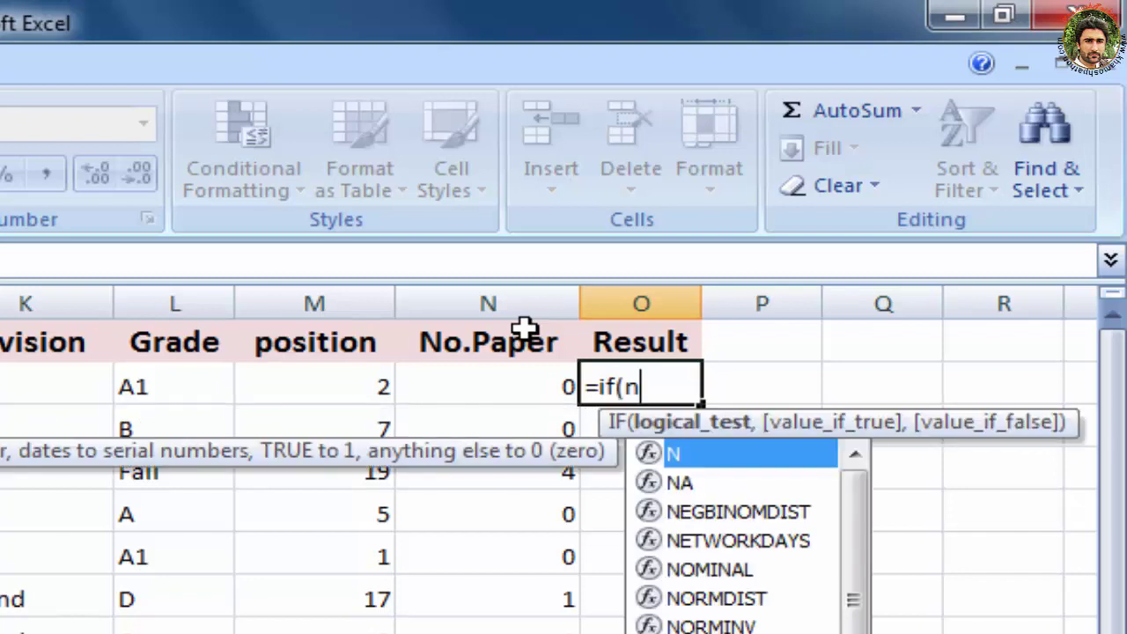
{"action": "type", "text": "2"}
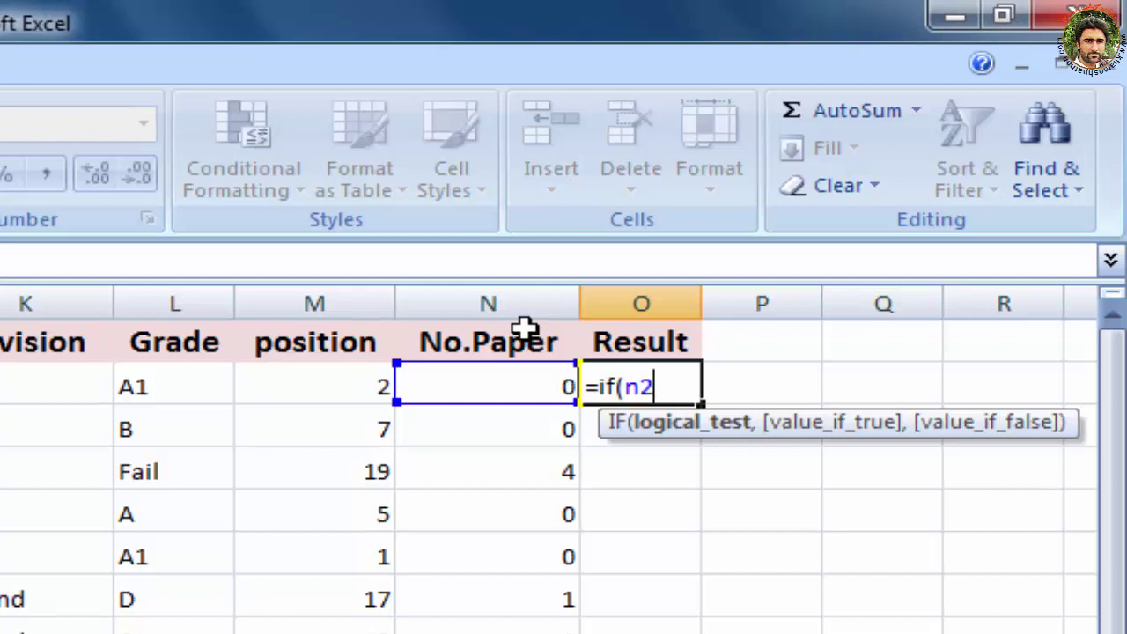
{"action": "type", "text": ">=2"}
{"action": "type", "text": "\""}
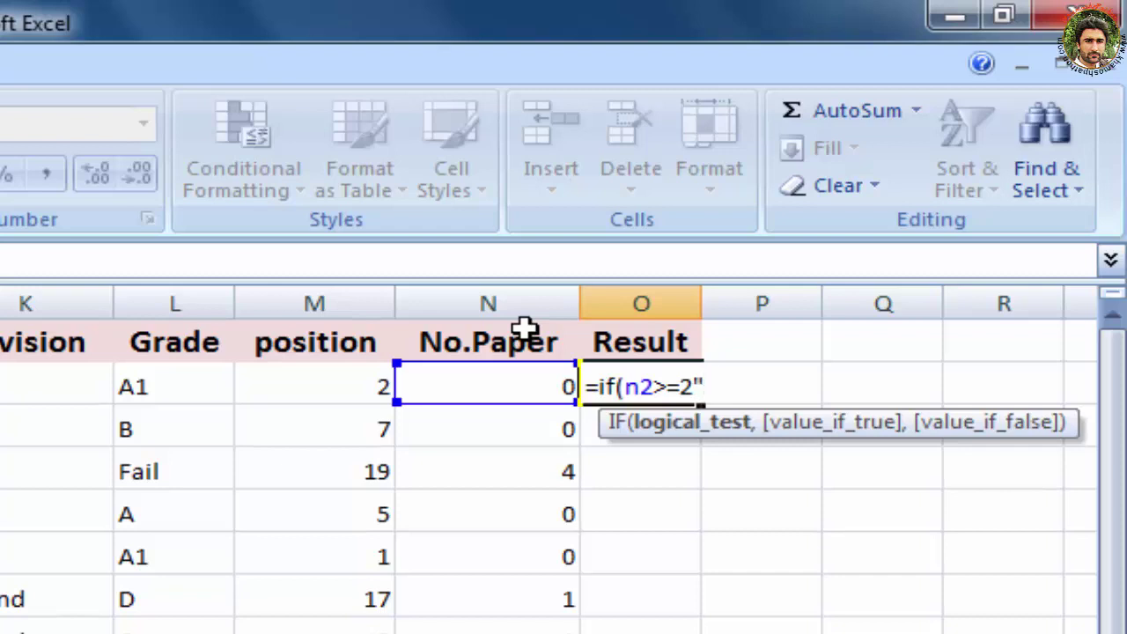
{"action": "type", "text": "Allro"}
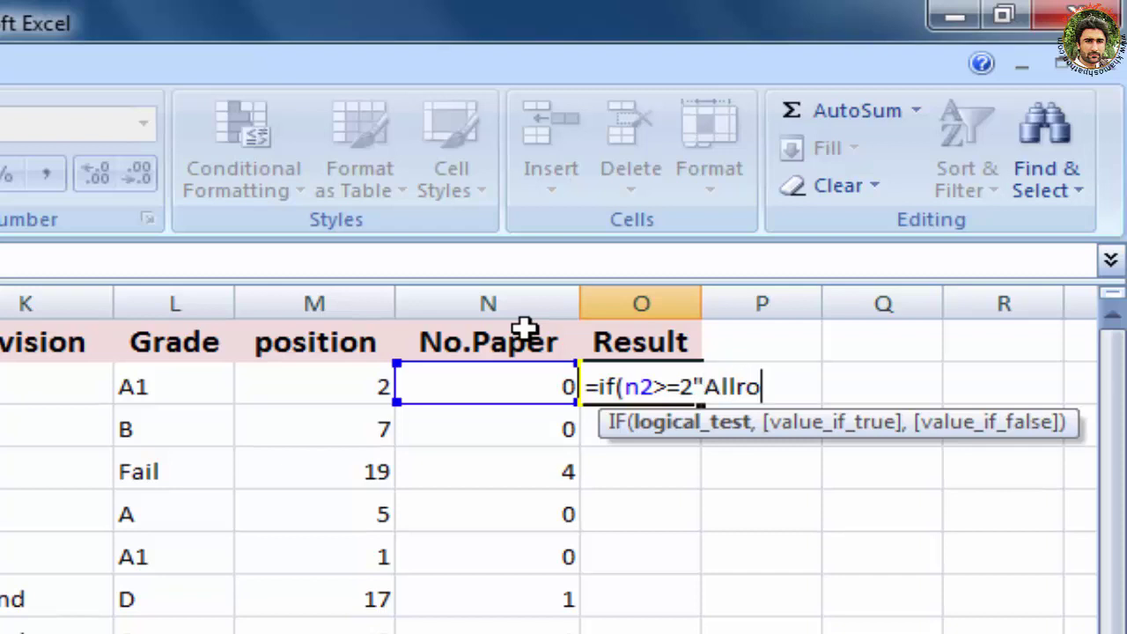
{"action": "type", "text": "und"}
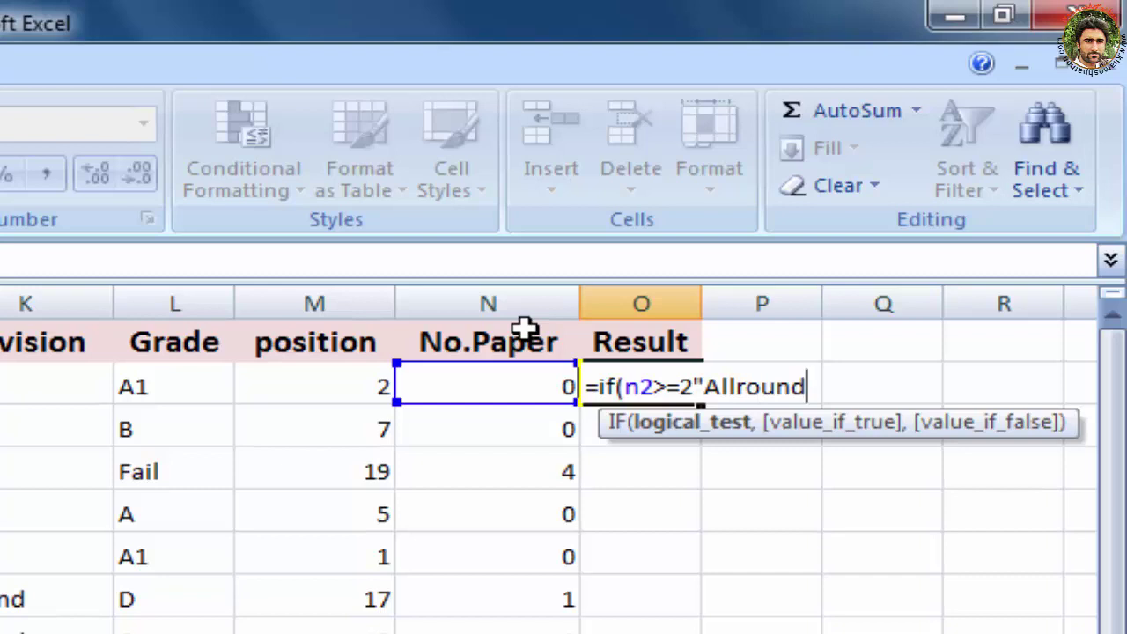
Step: Add a nested IF to the Result formula giving "Fail" when N2>0 and otherwise "Pass", and submit it
{"action": "type", "text": "\",if"}
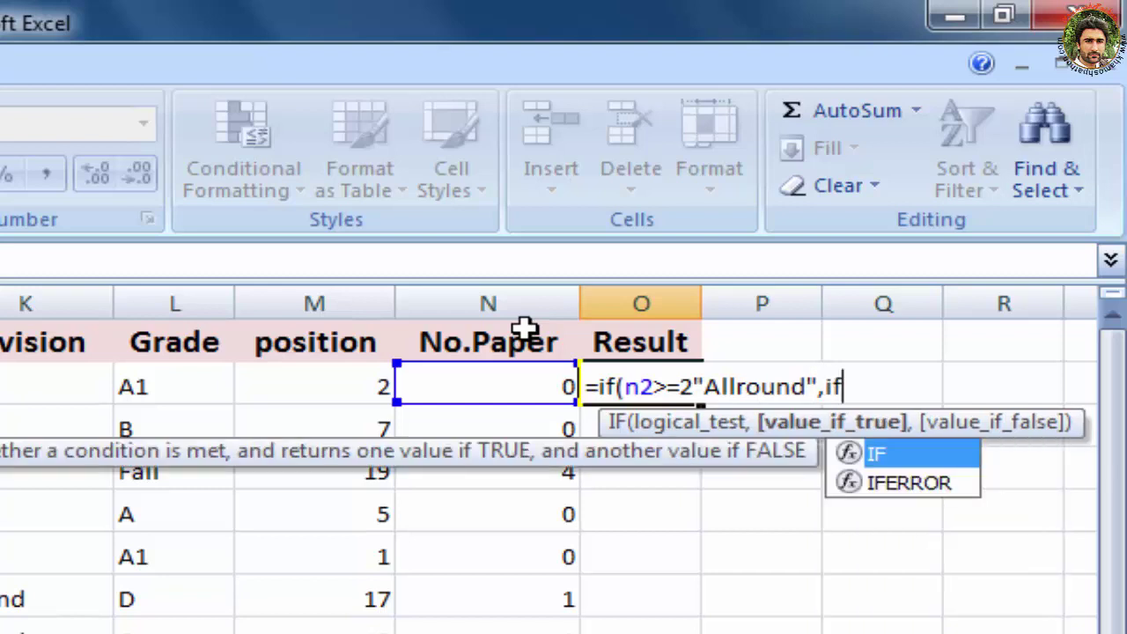
{"action": "type", "text": "(n2"}
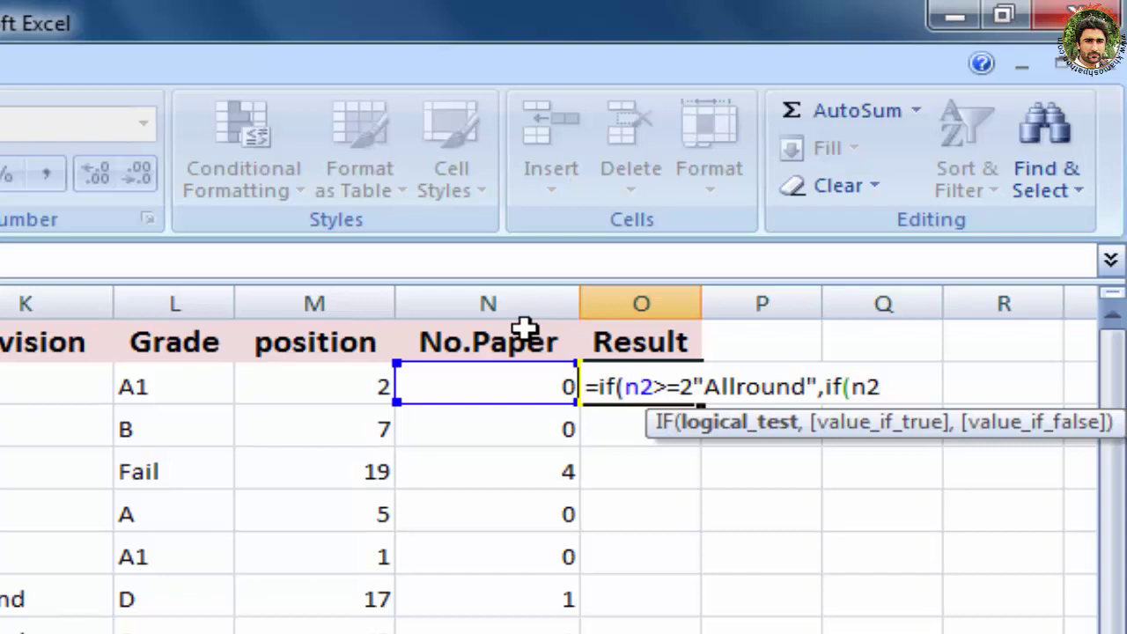
{"action": "type", "text": ">0"}
{"action": "type", "text": ",\""}
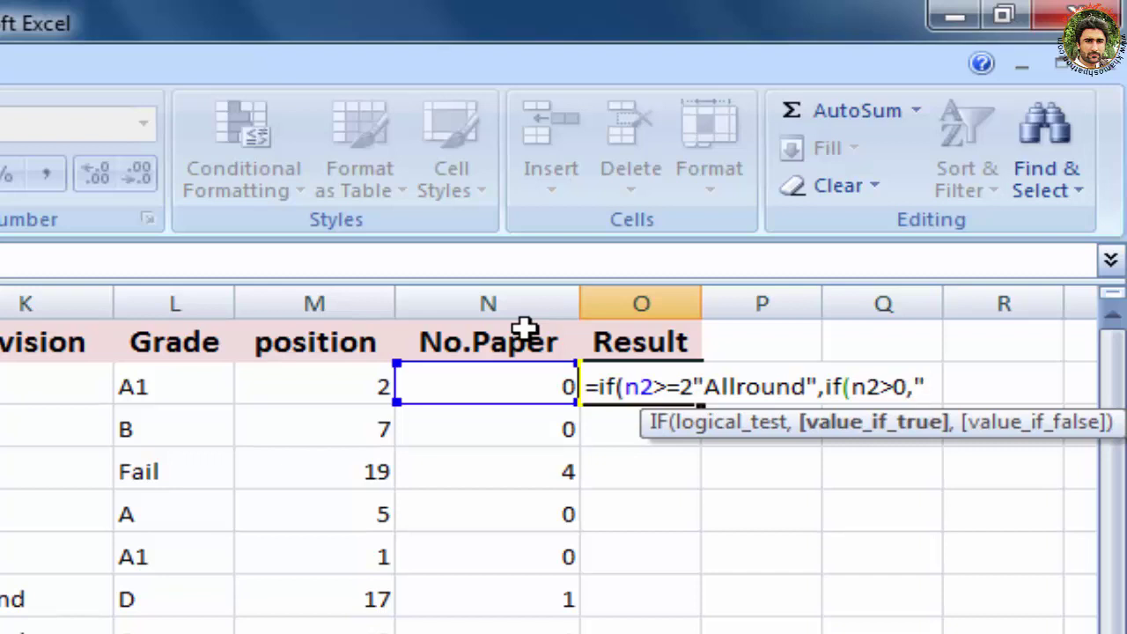
{"action": "type", "text": "Fail\","}
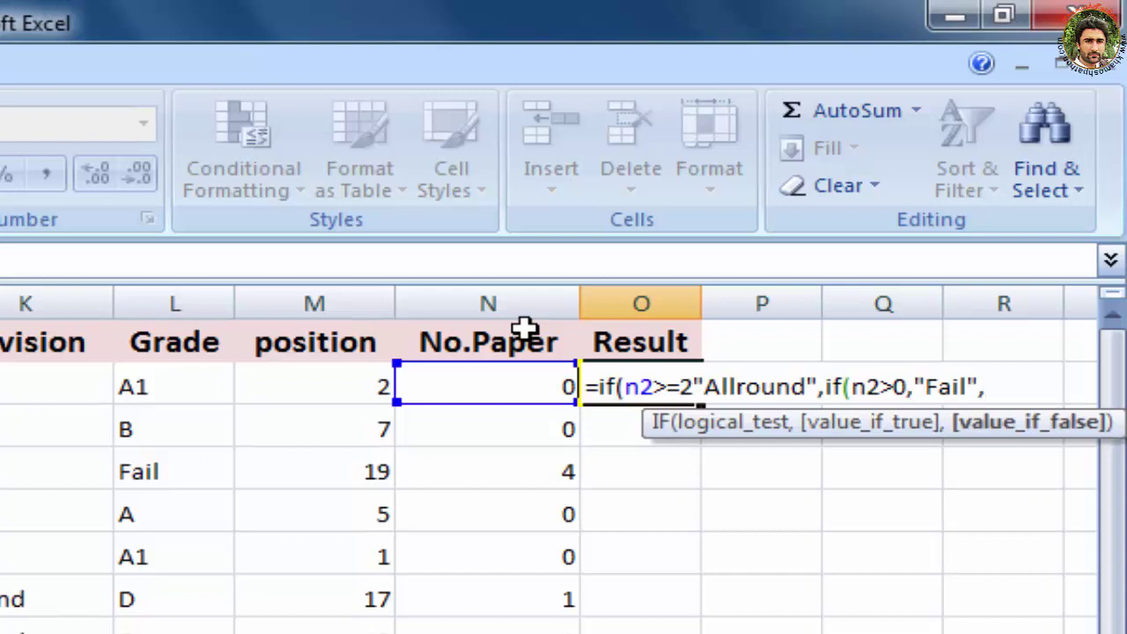
{"action": "type", "text": "\"Pass"}
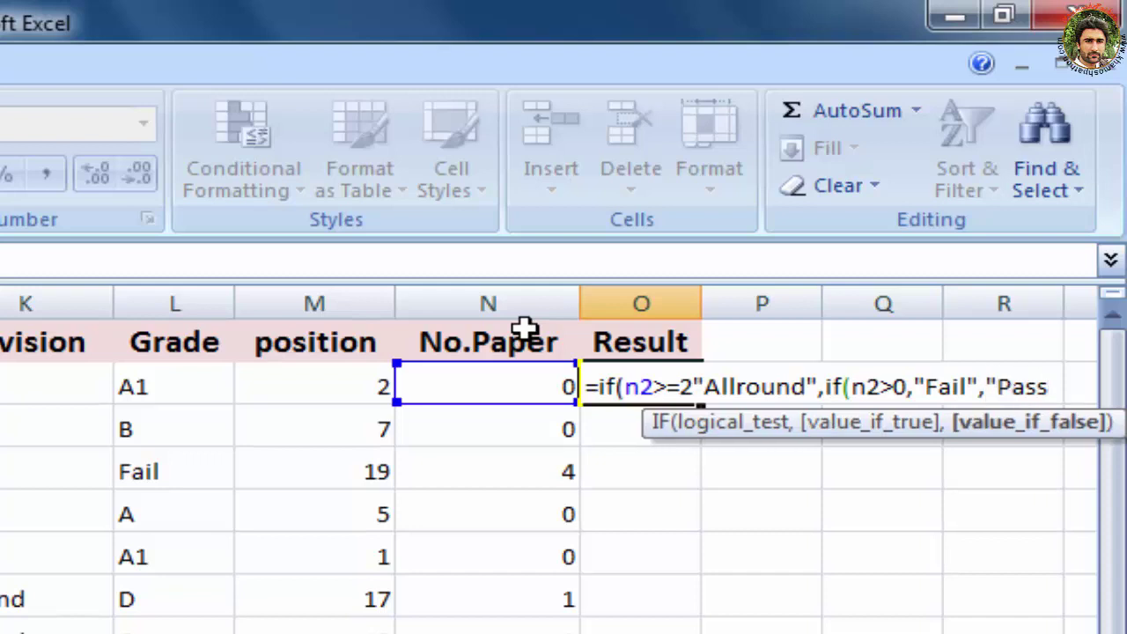
{"action": "type", "text": "\"))"}
{"action": "key", "text": "Return"}
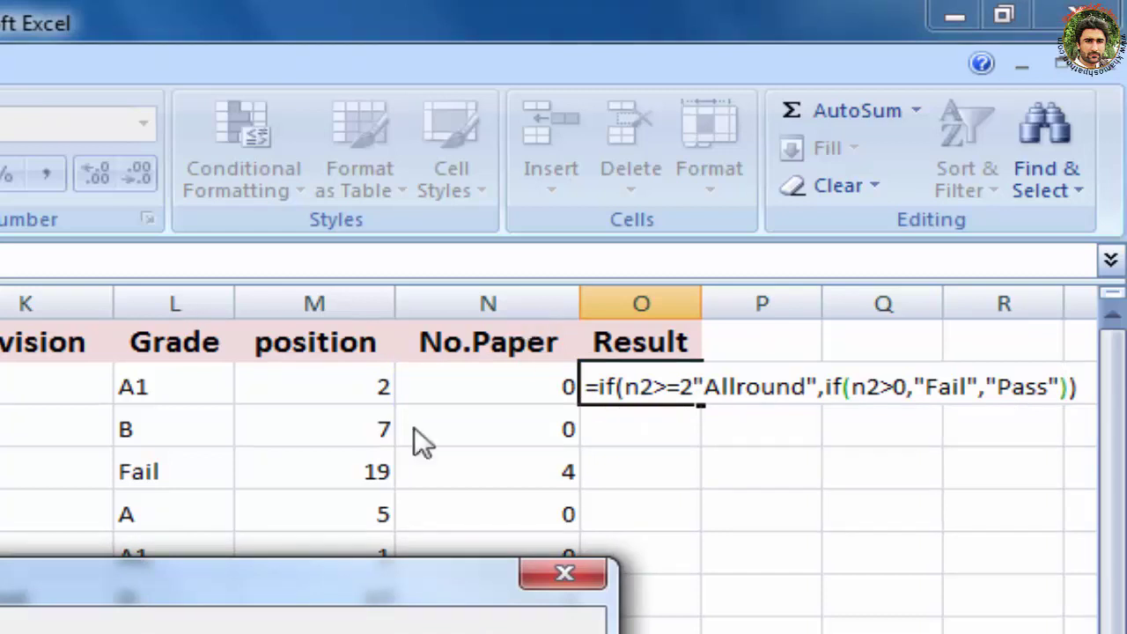
Step: Insert the missing comma between N2>=2 and "Allround" in the Result formula and enter the corrected formula
{"action": "key", "text": "Return"}
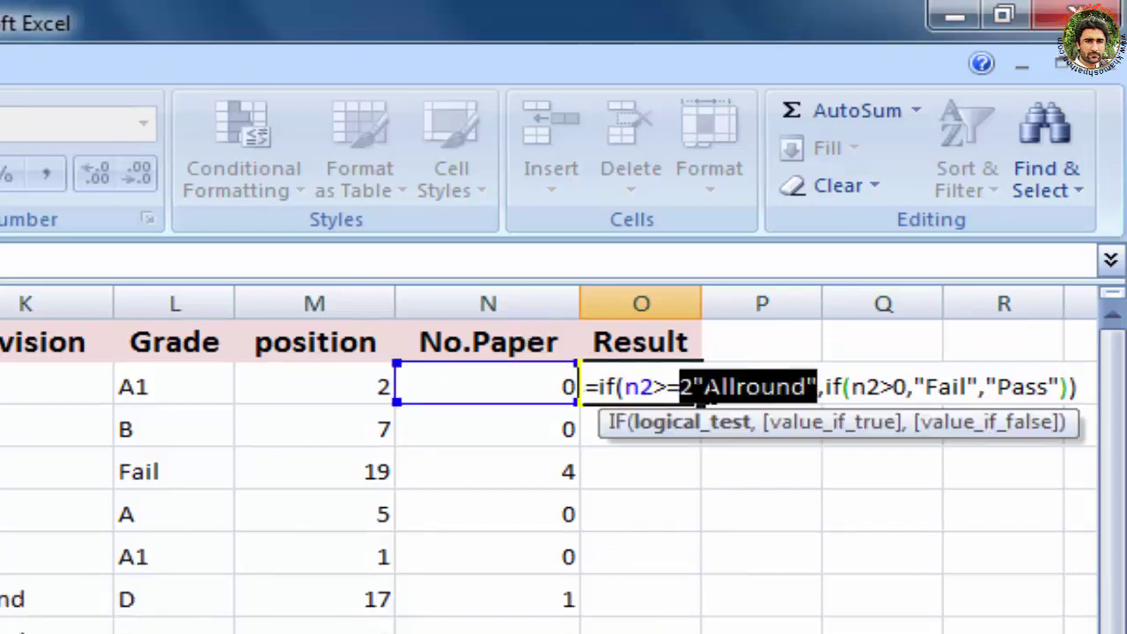
{"action": "left_click", "coordinate": [694, 388]}
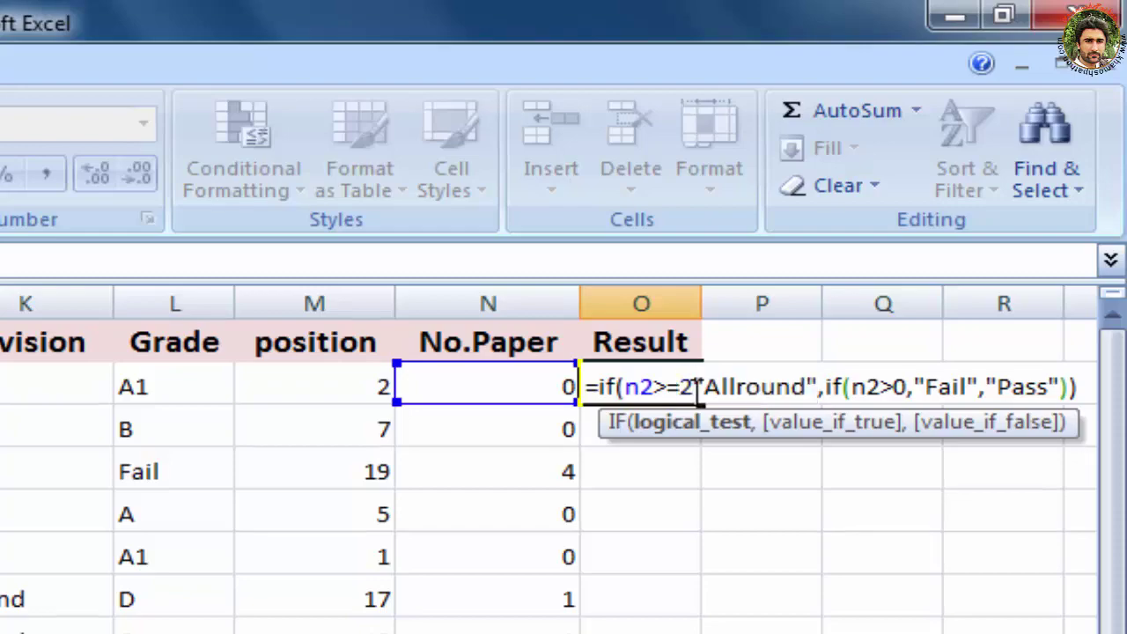
{"action": "type", "text": ","}
{"action": "key", "text": "Return"}
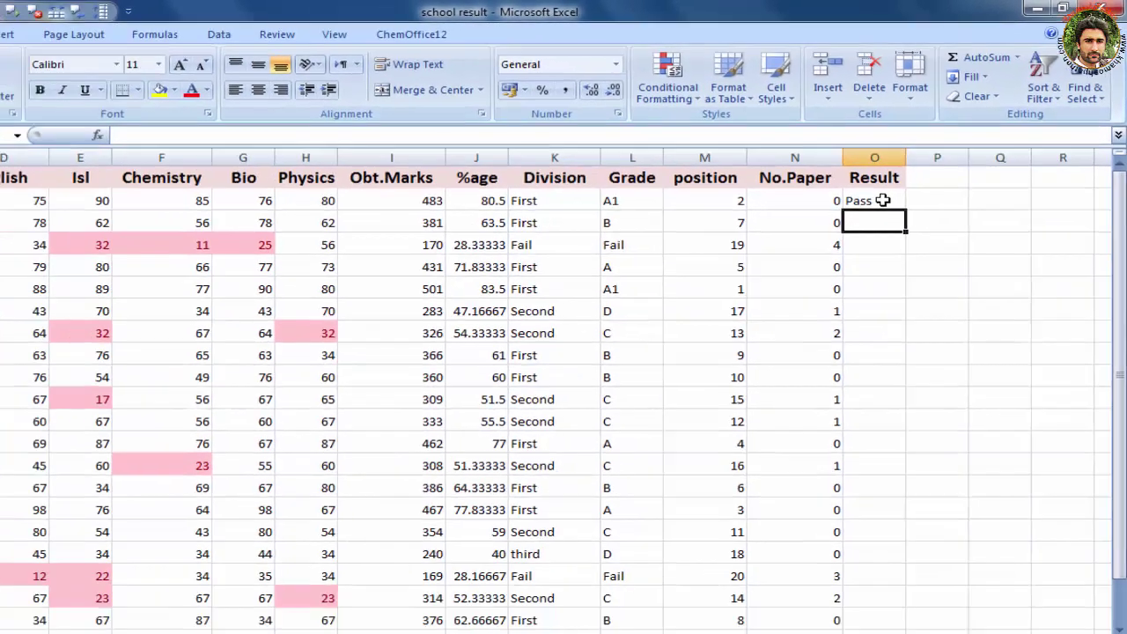
Step: Fill the Result formula from O2 down the column to the last student row
{"action": "left_click", "coordinate": [757, 303]}
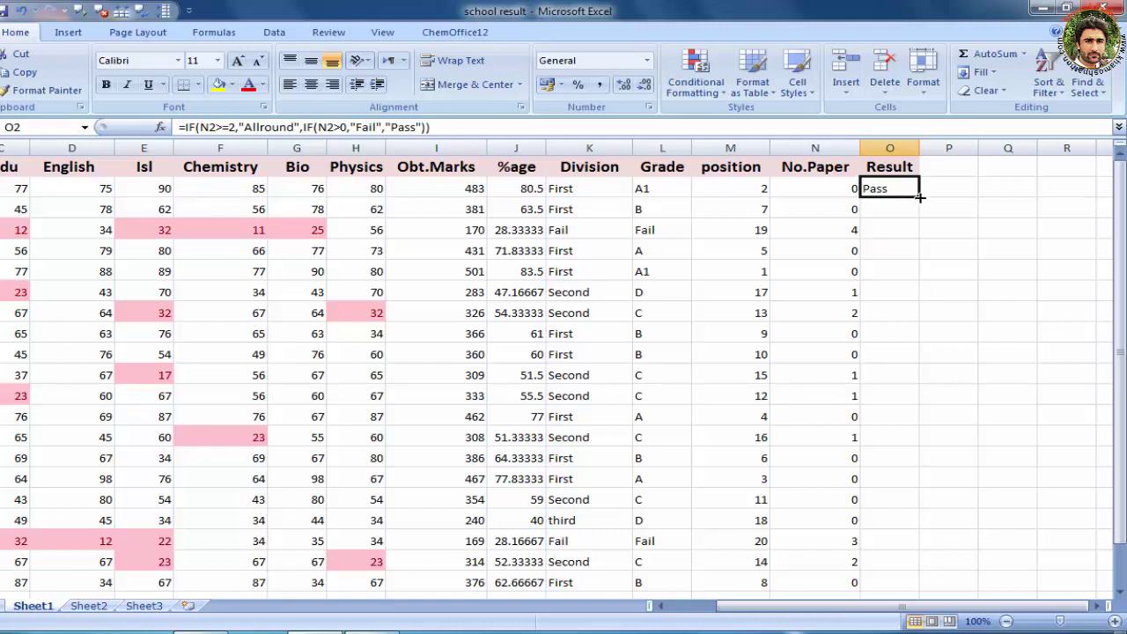
{"action": "double_click", "coordinate": [919, 195]}
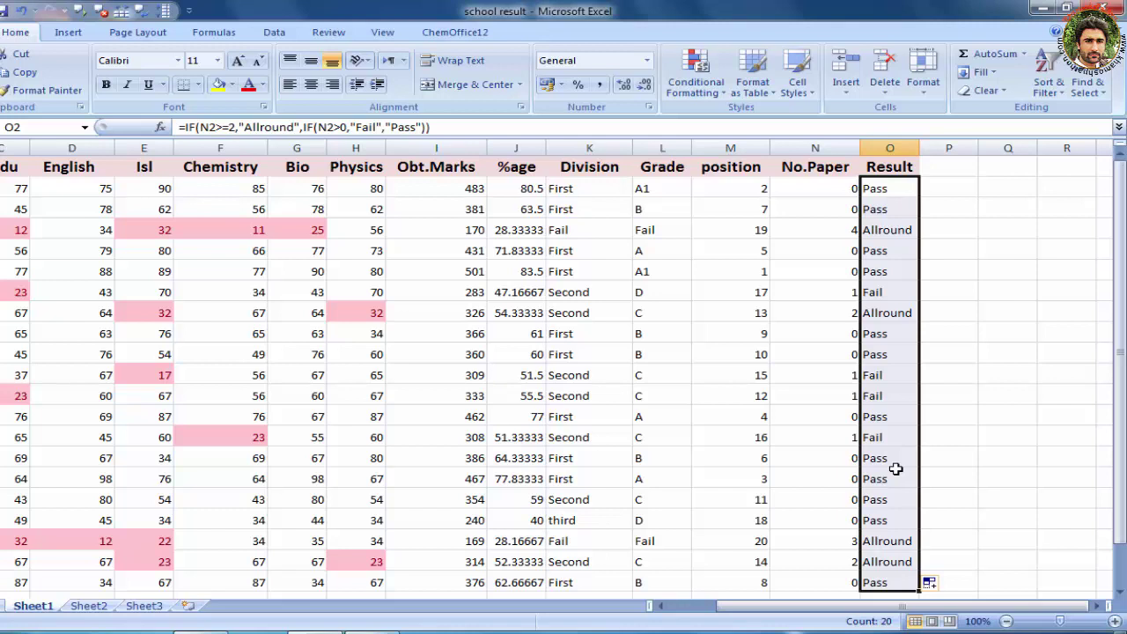
{"action": "left_click", "coordinate": [962, 213]}
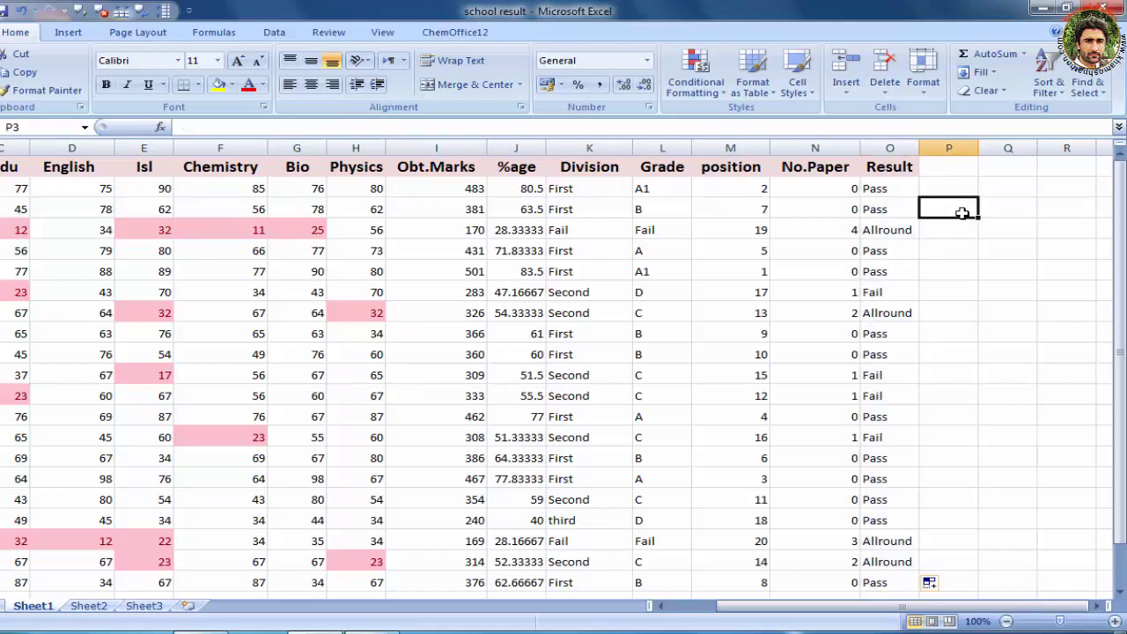